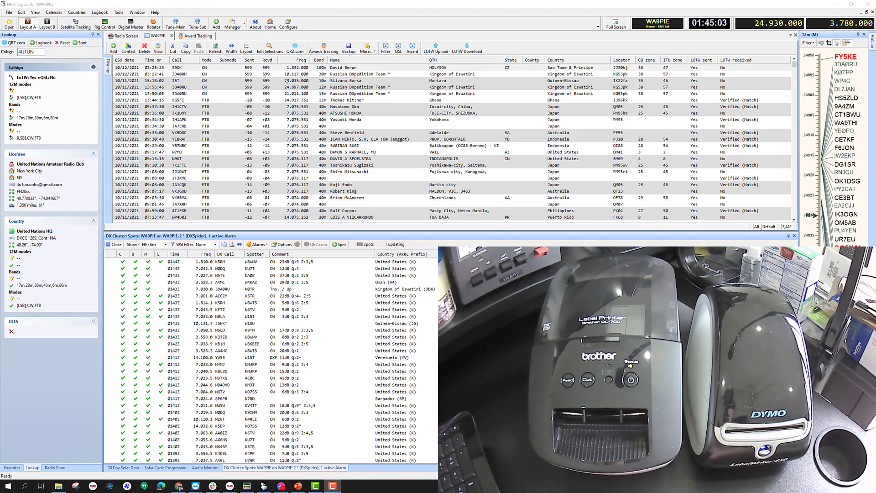
# Open the label print window for the S9OK contact
pyautogui.rightClick(269, 69)
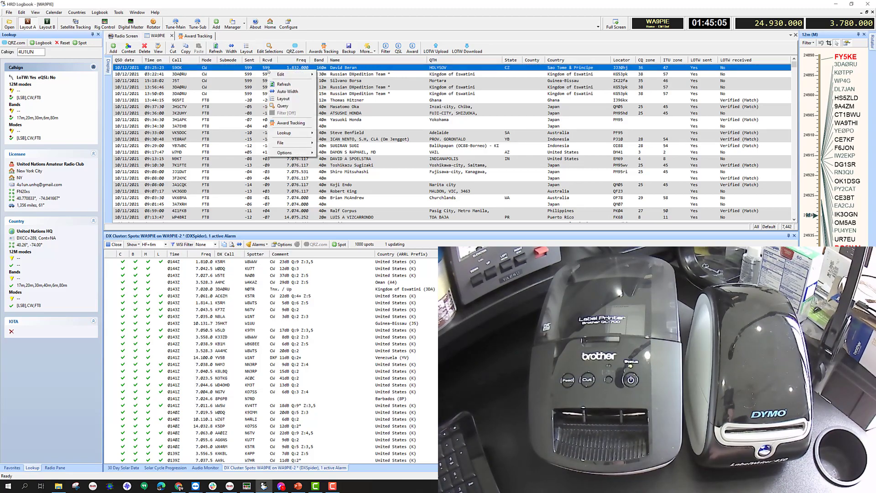
pyautogui.moveTo(299, 145)
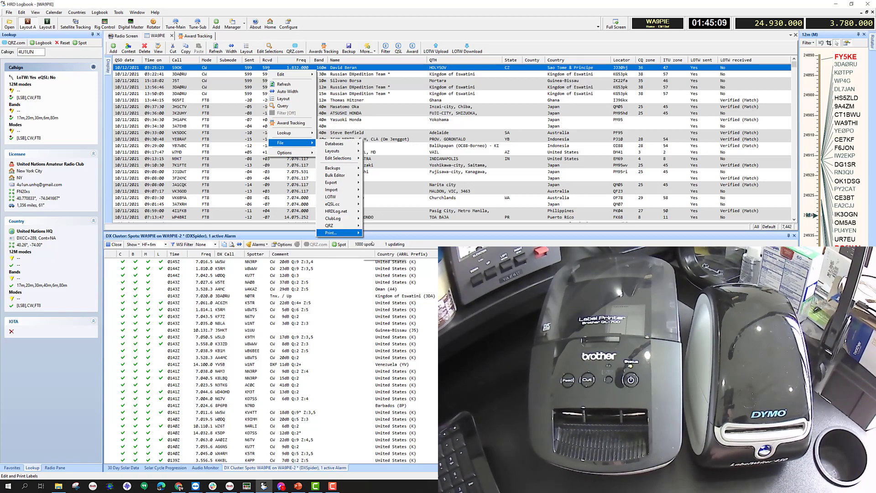
pyautogui.click(376, 240)
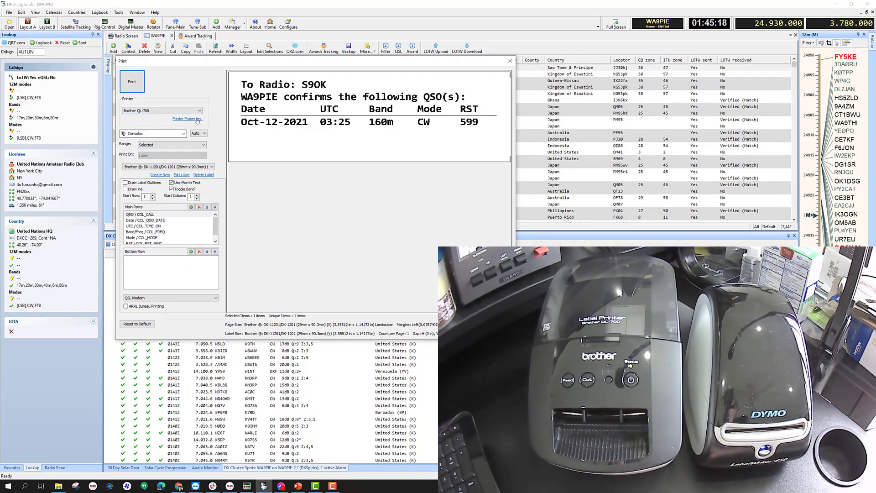
# Check the Brother QL-700 paper size without changing it, then print the S9OK label
pyautogui.click(187, 119)
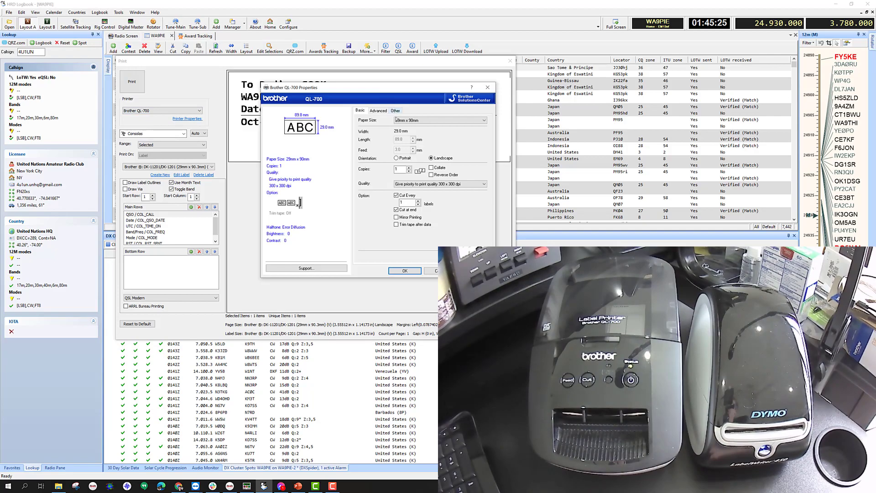
pyautogui.click(397, 120)
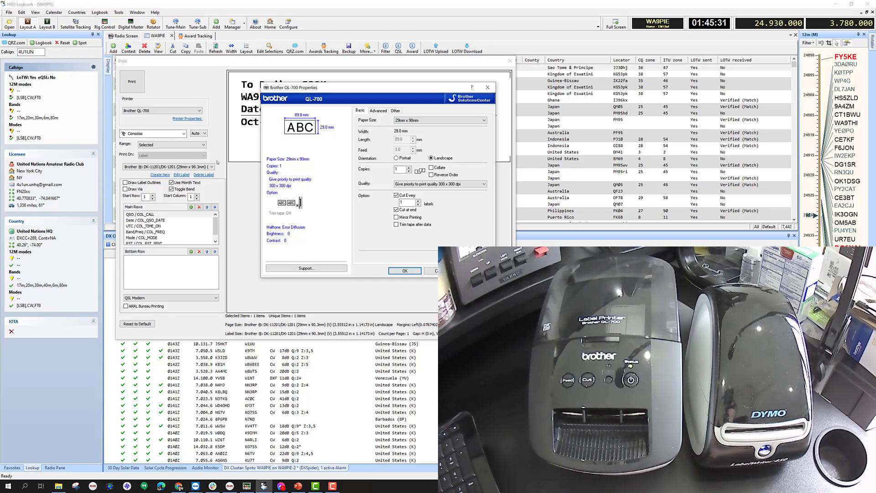
pyautogui.click(487, 87)
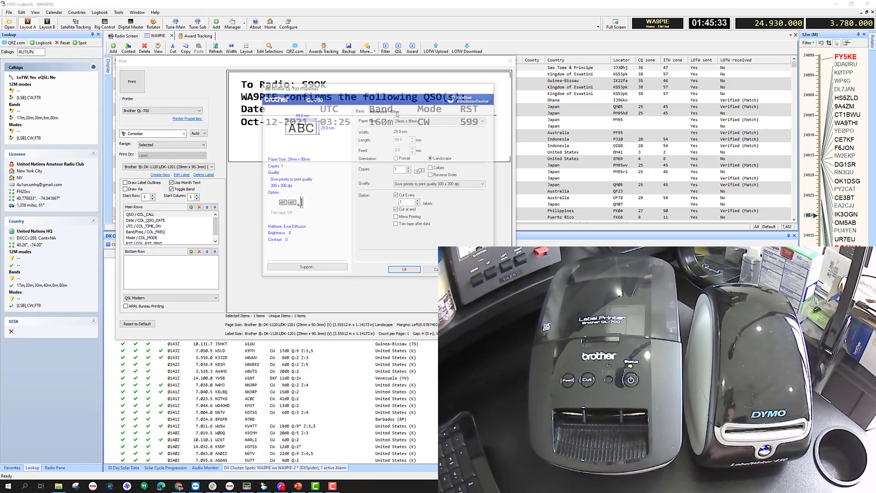
pyautogui.click(139, 86)
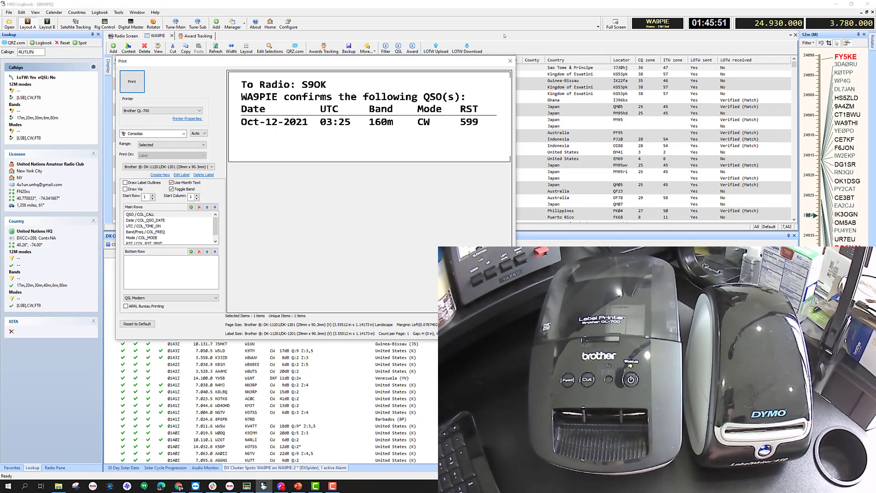
# Close the S9OK label print window to return to the QSO log grid
pyautogui.click(508, 61)
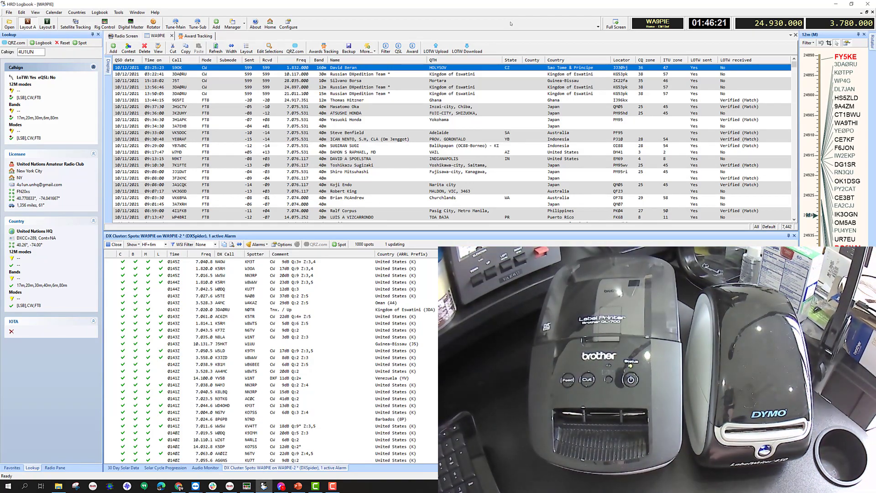
# Open the label printing window from the log with Ctrl+P
pyautogui.rightClick(275, 68)
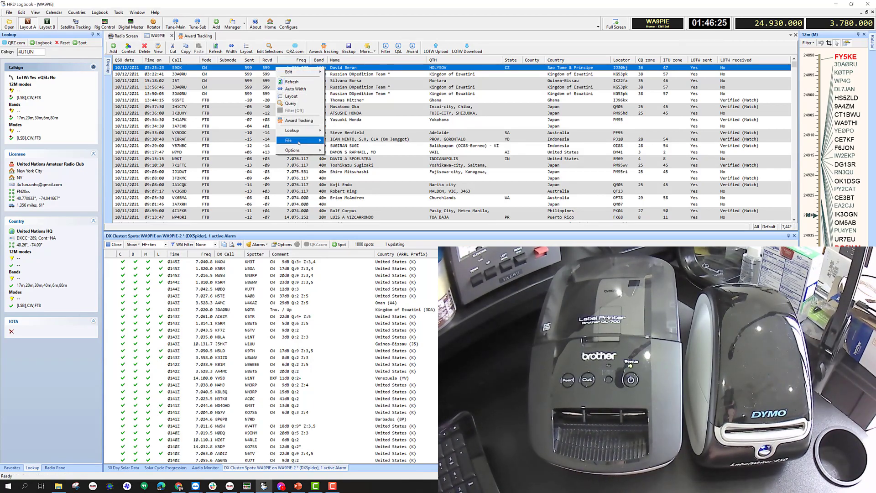
pyautogui.moveTo(322, 142)
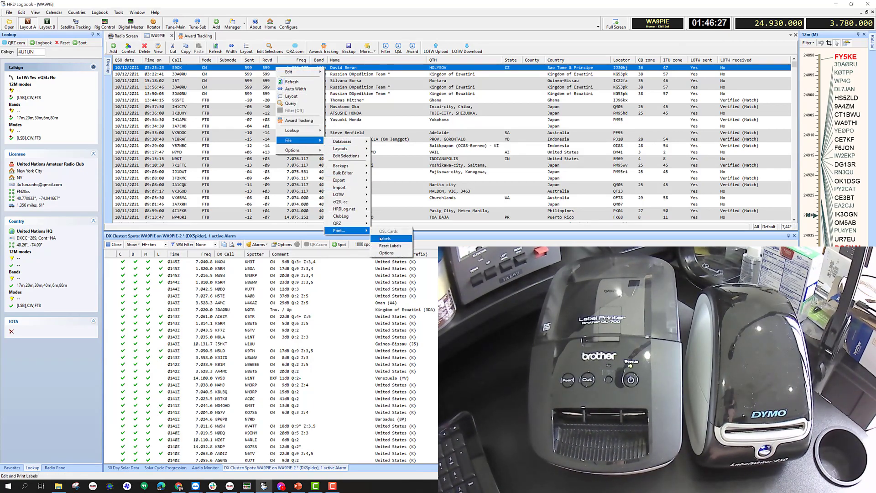
pyautogui.press('Escape')
pyautogui.press('Escape')
pyautogui.hotkey('ctrl', 'p')
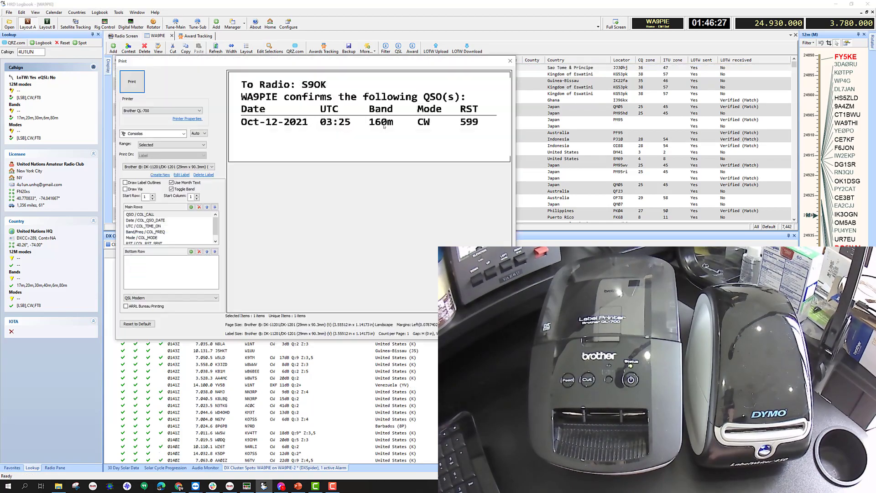
# Switch to Brother DK-11208/DK-1208 (38mm x 90mm) stock, print, and delete the mismatched job
pyautogui.click(211, 167)
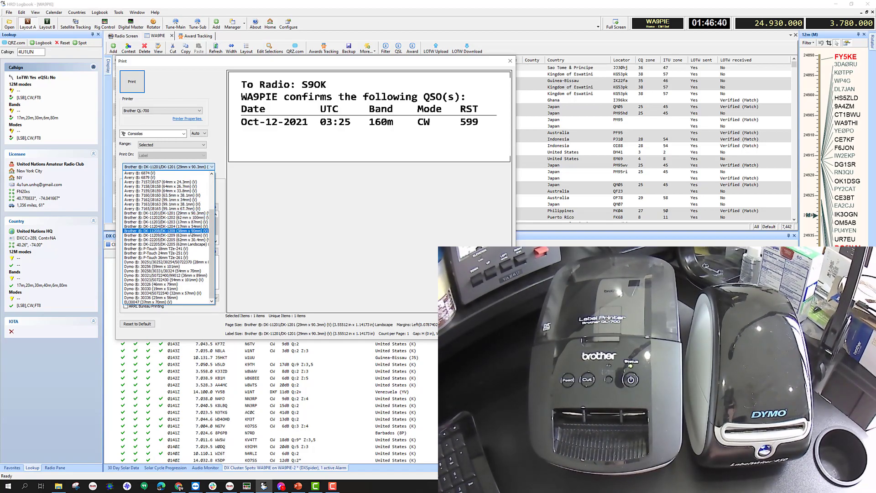
pyautogui.click(180, 231)
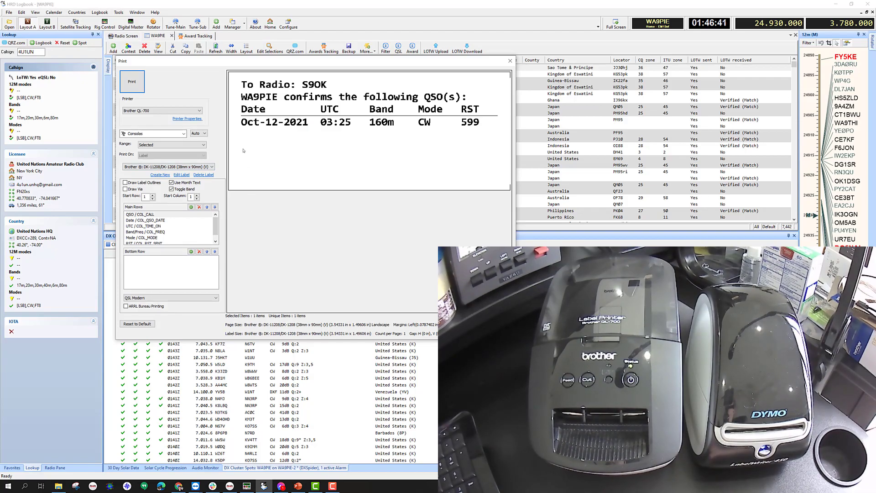
pyautogui.click(139, 89)
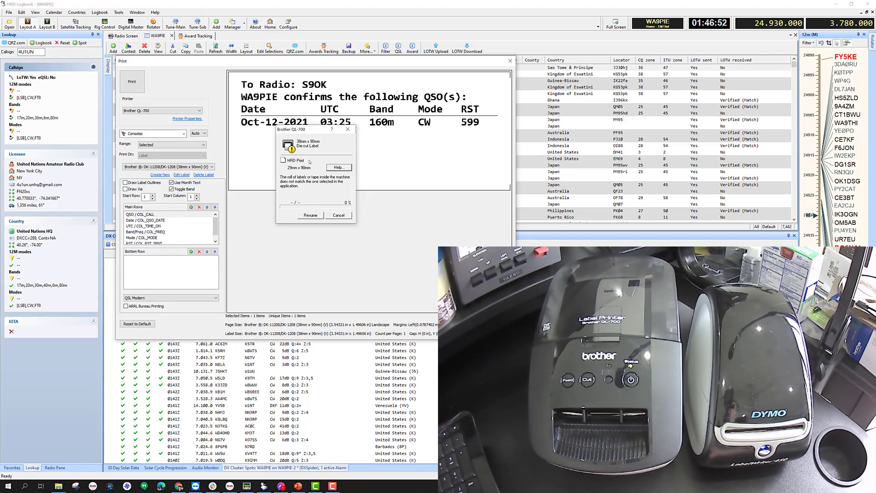
pyautogui.click(339, 215)
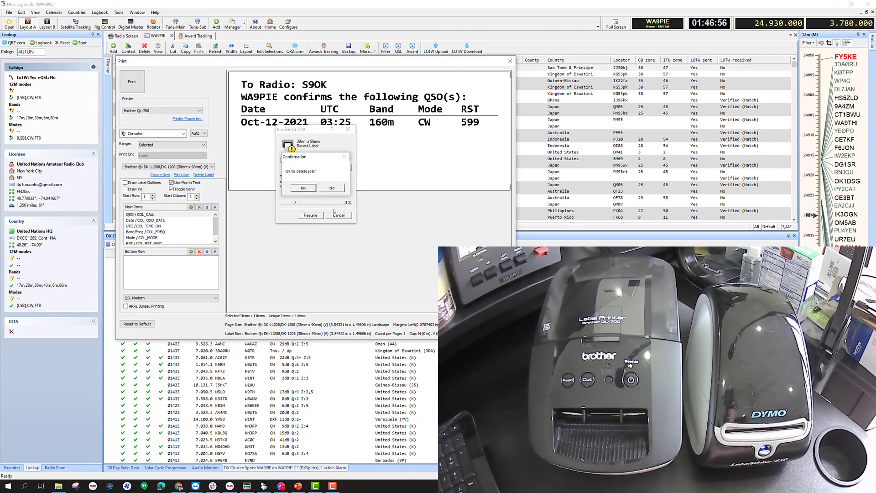
pyautogui.click(314, 189)
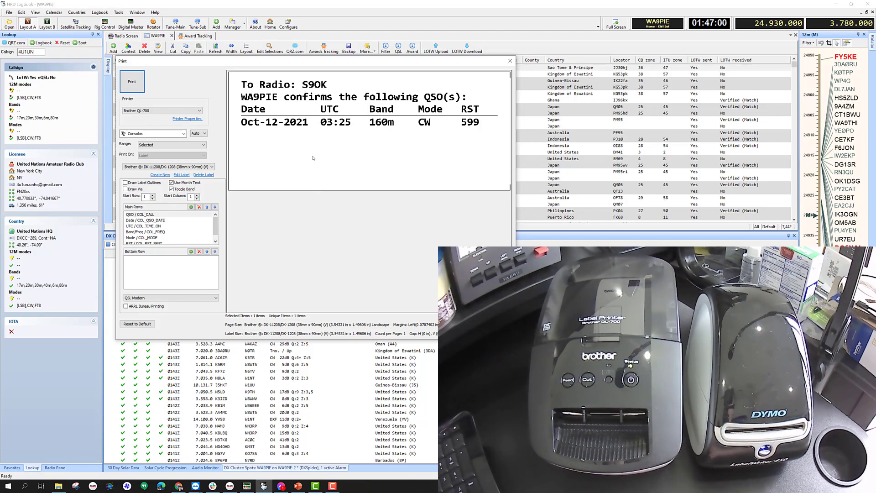
# Set the Brother QL-700 paper size to 38mm x 90mm and print the S9OK label
pyautogui.click(197, 119)
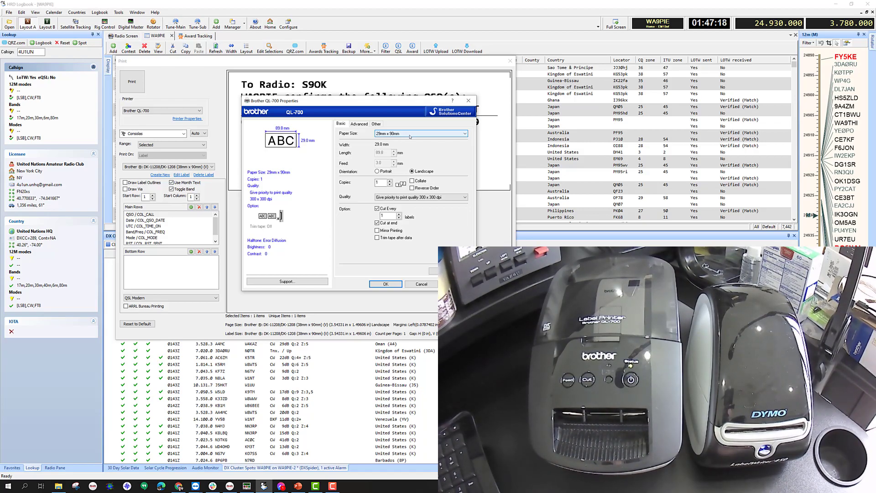
pyautogui.click(409, 134)
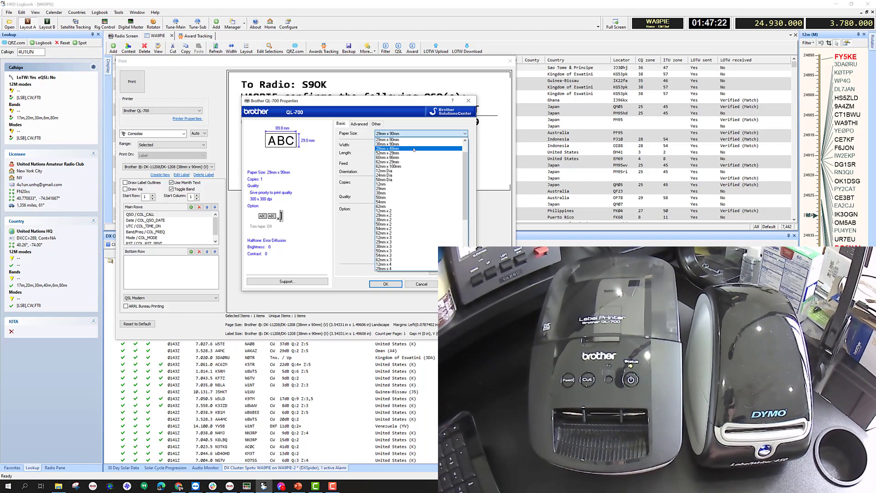
pyautogui.scroll(2, 413, 157)
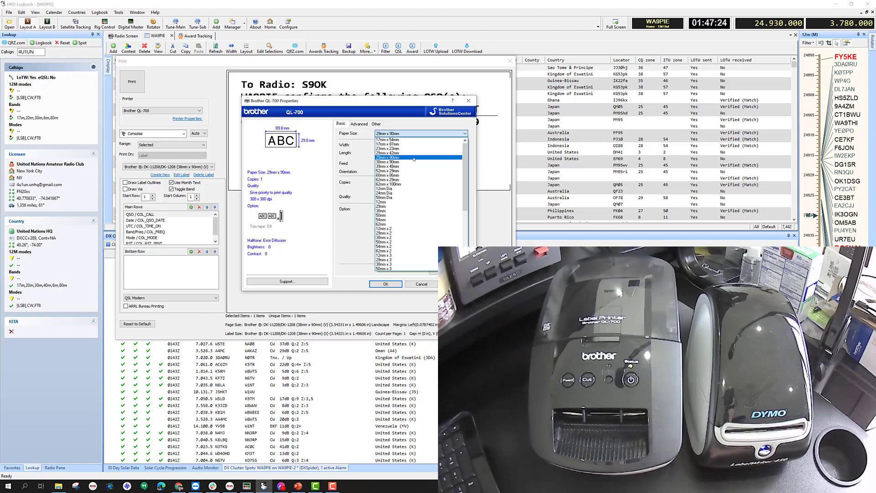
pyautogui.click(414, 162)
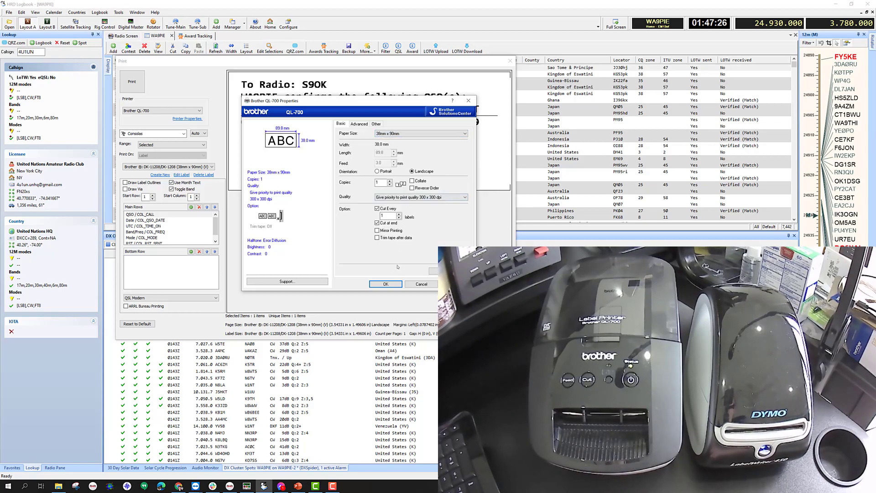
pyautogui.click(383, 284)
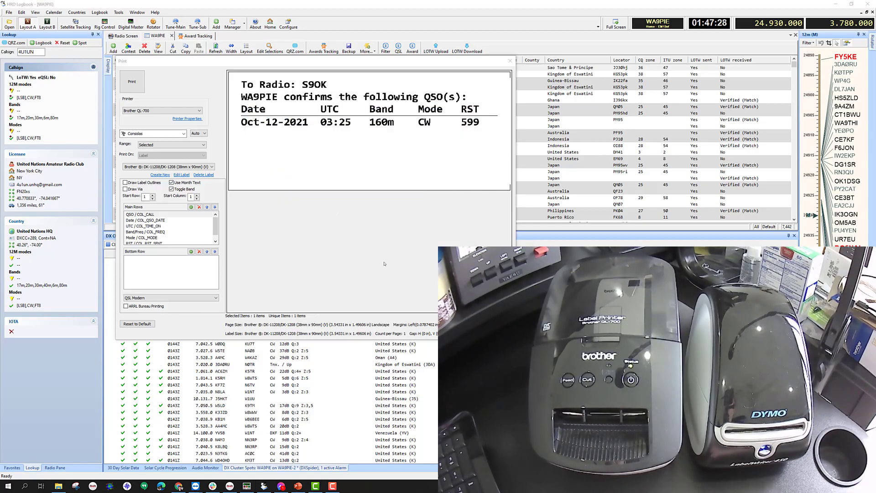
pyautogui.click(132, 82)
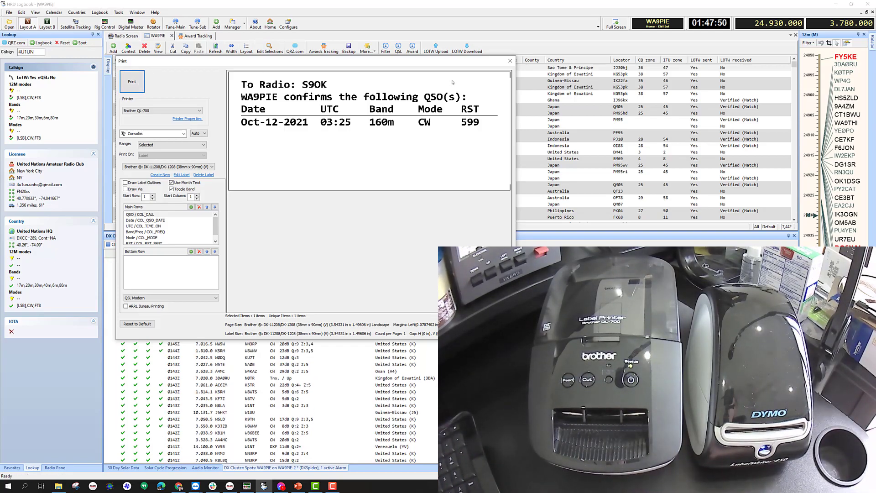
# Open label printing for the 3DA0RU contact, print, and delete the mismatched job
pyautogui.click(509, 61)
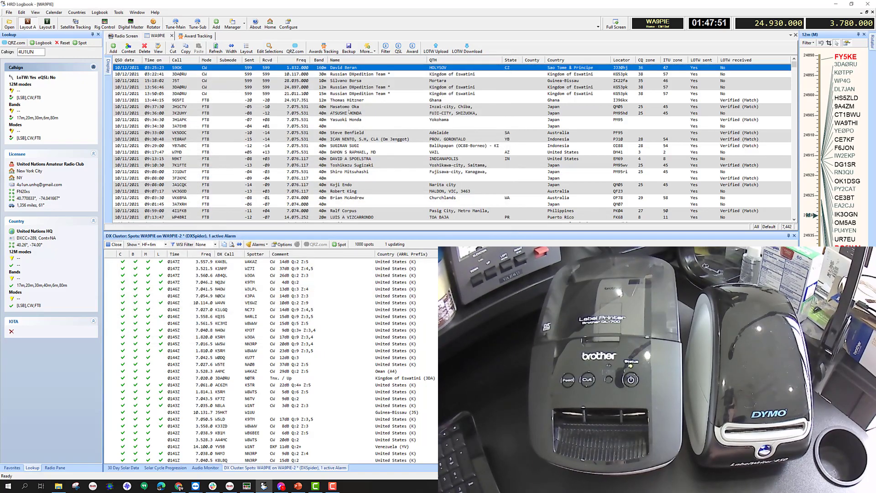
pyautogui.rightClick(285, 94)
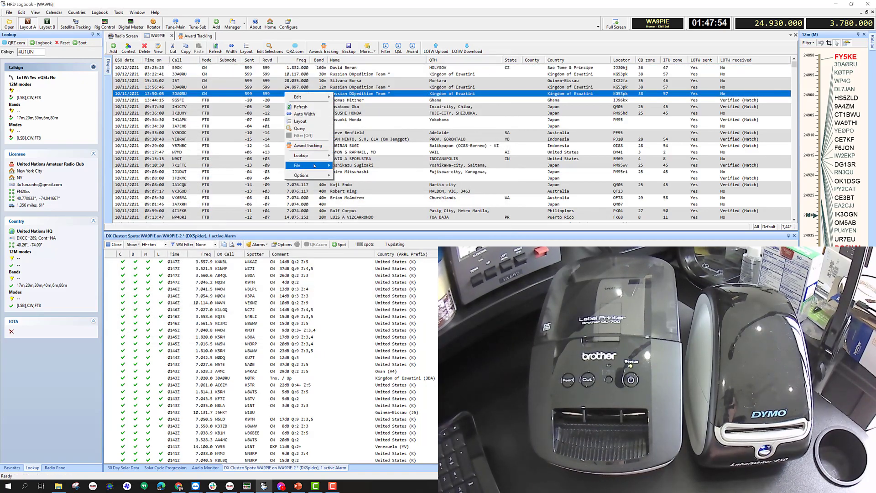
pyautogui.moveTo(310, 165)
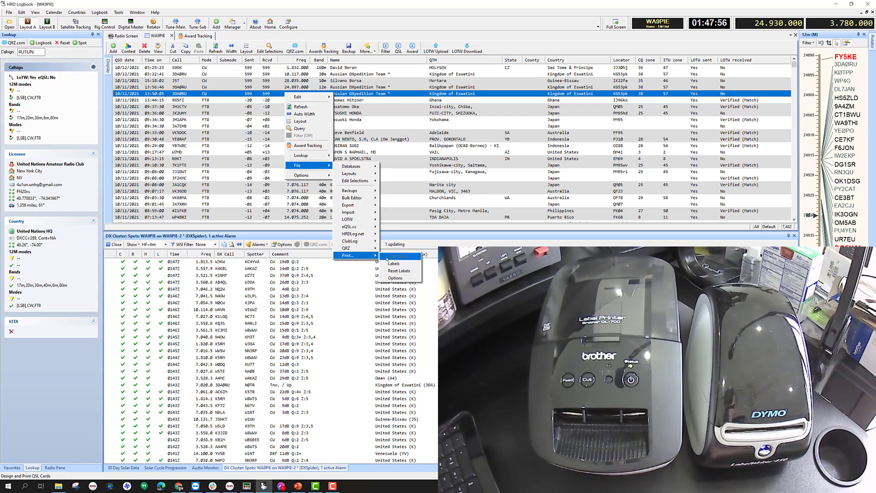
pyautogui.click(397, 264)
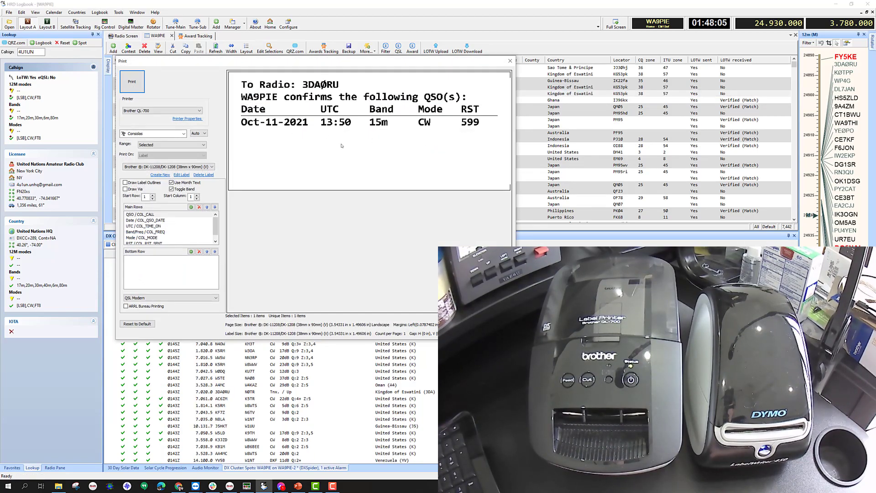
pyautogui.click(137, 80)
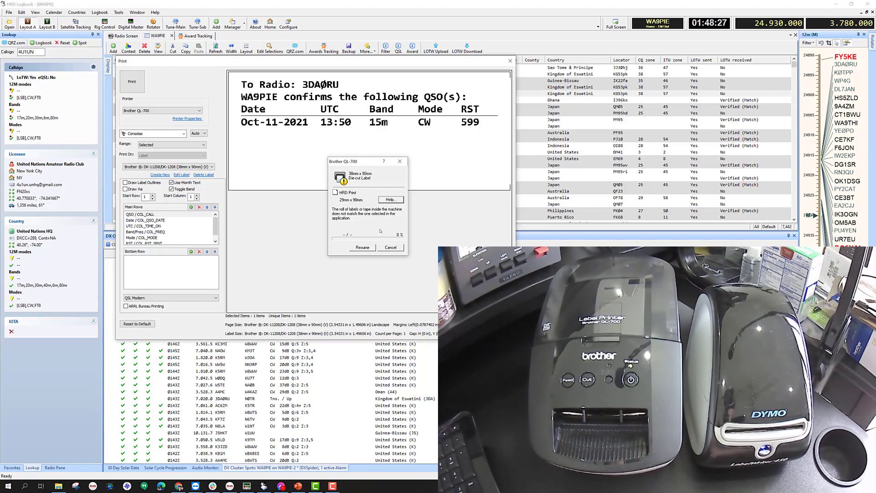
pyautogui.click(390, 247)
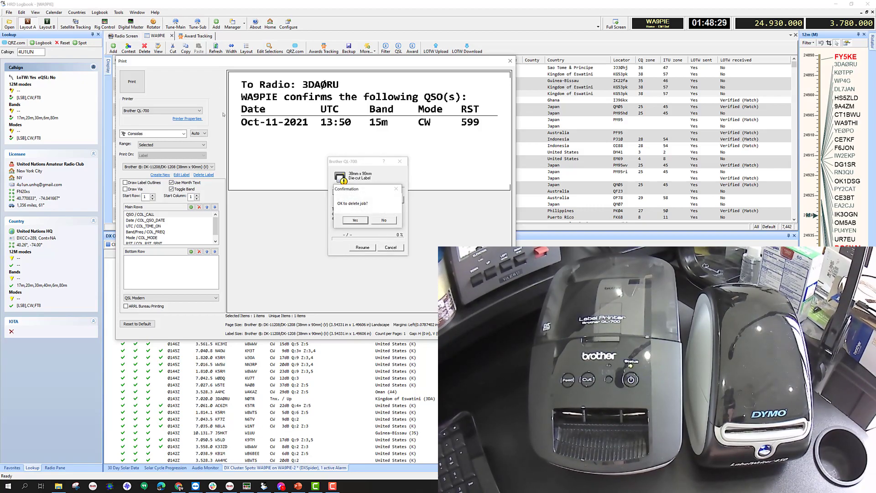
pyautogui.click(355, 220)
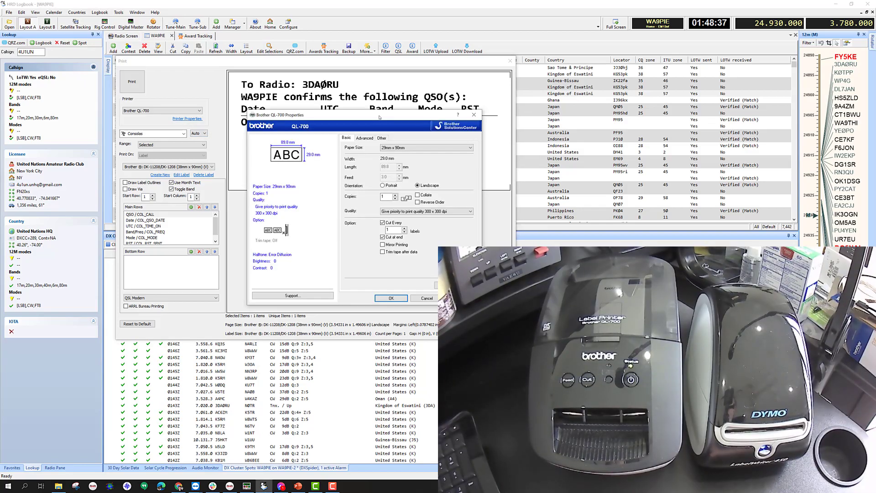
# Set 38mm x 90mm paper, print the 3DA0RU label, and close the print dialog
pyautogui.click(403, 148)
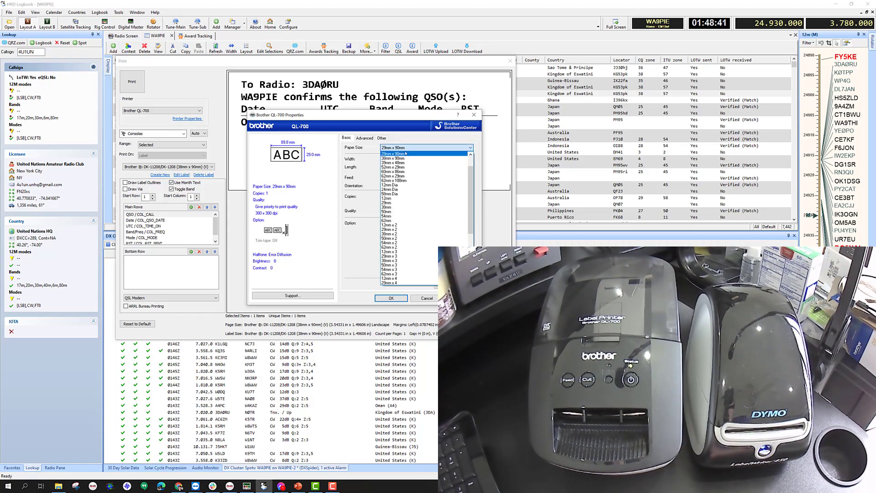
pyautogui.click(406, 158)
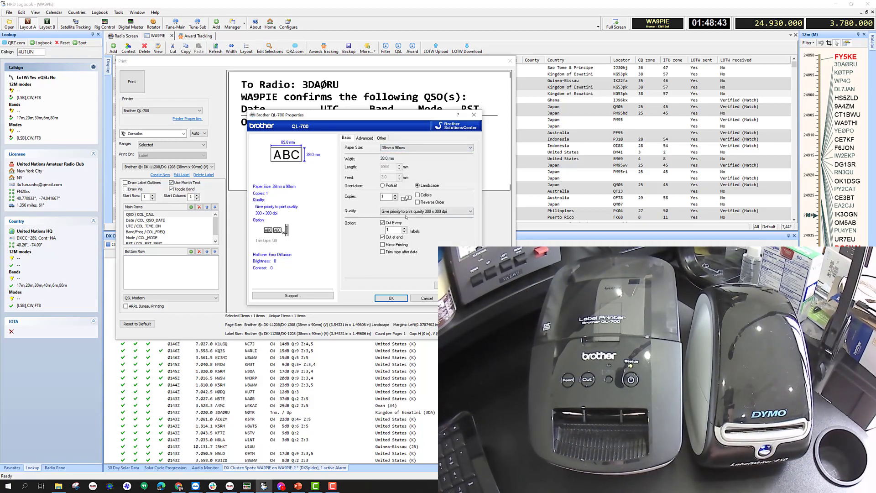
pyautogui.click(391, 298)
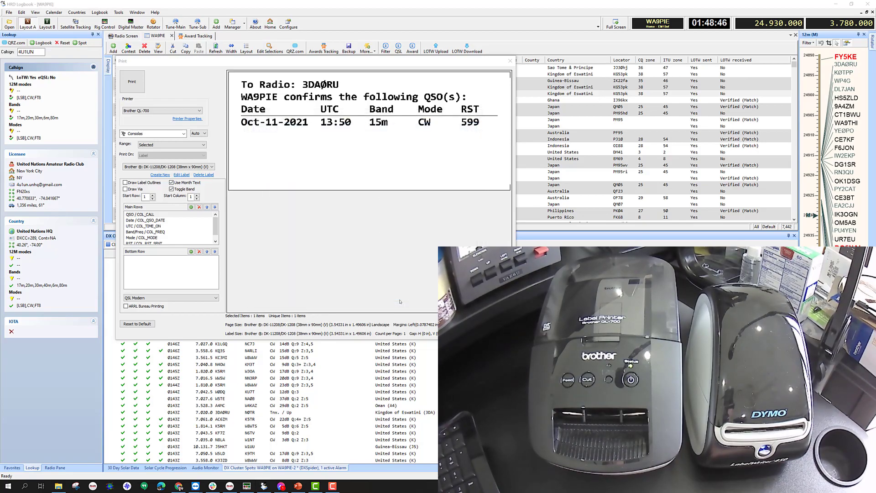
pyautogui.click(141, 87)
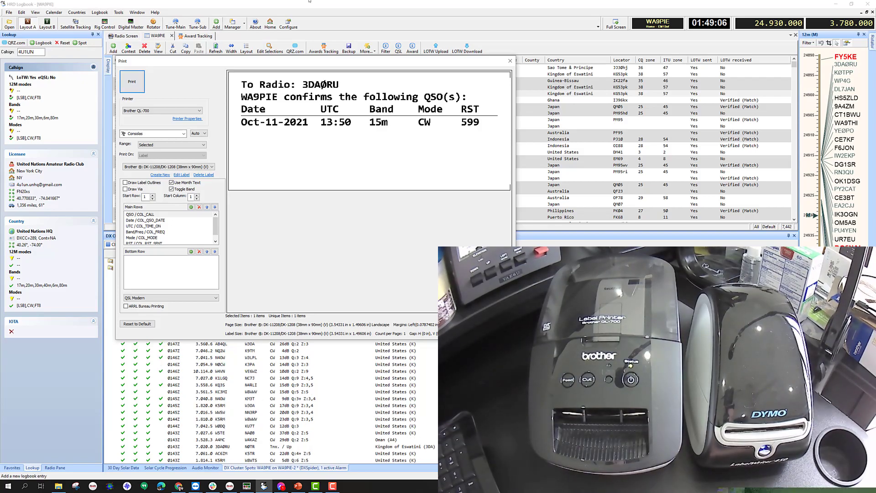
pyautogui.click(509, 61)
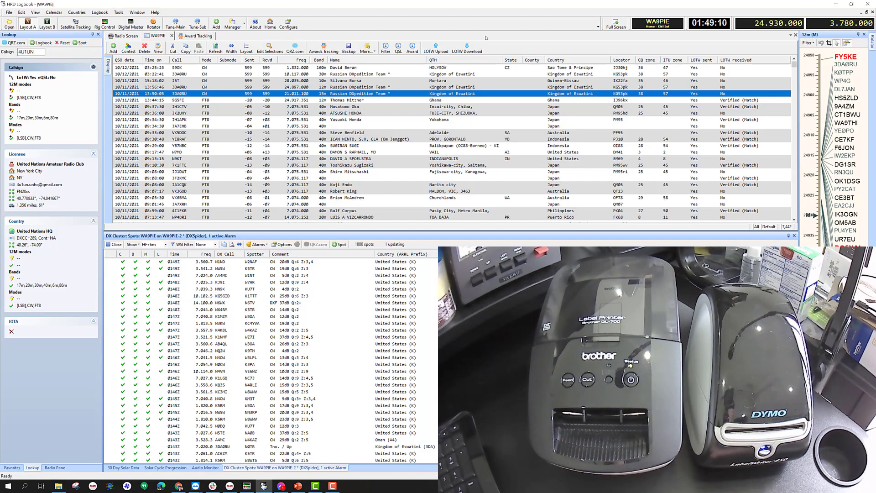
# Search 'prints' and open the Brother QL-700 management page in Printers & scanners
pyautogui.click(23, 488)
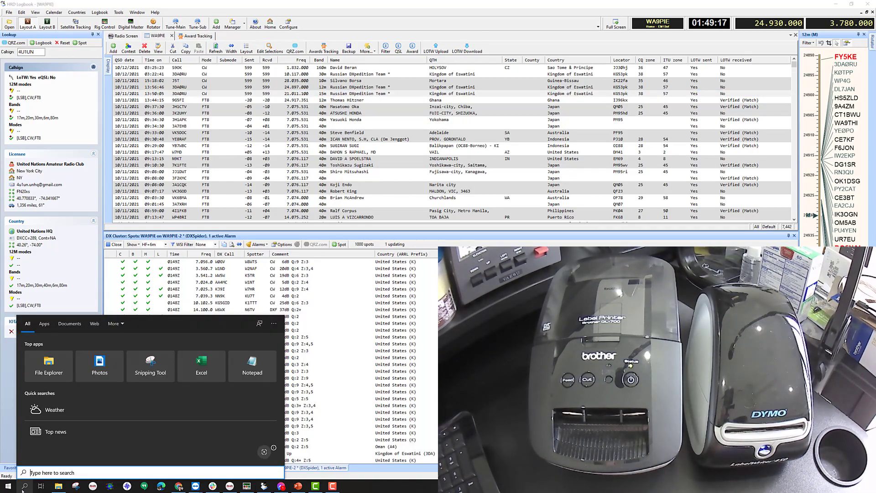
pyautogui.write('prints')
pyautogui.press('Return')
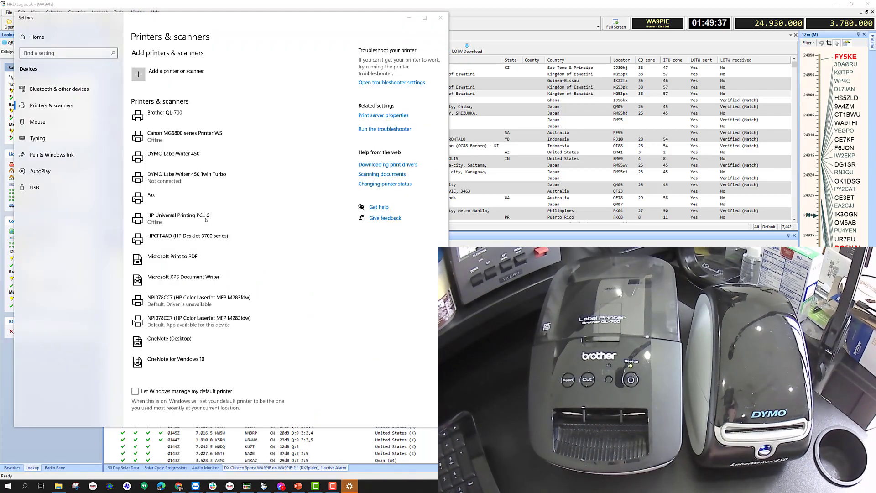
pyautogui.click(178, 116)
pyautogui.click(218, 137)
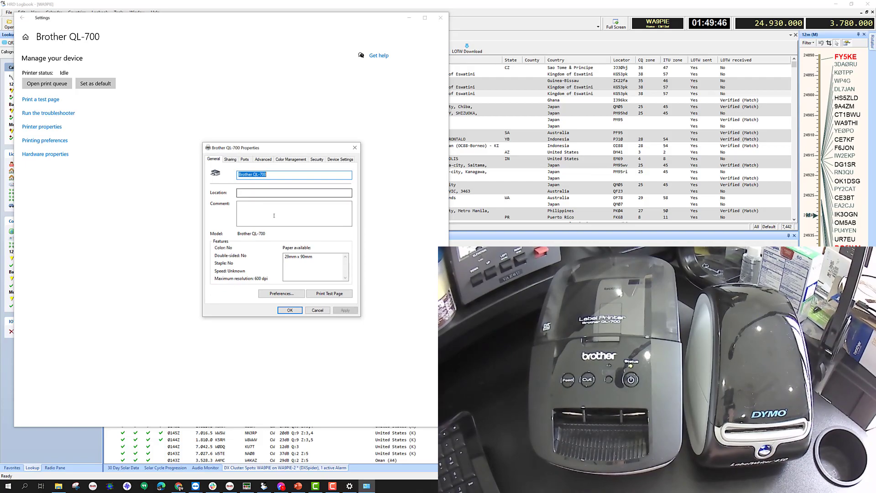
pyautogui.moveTo(313, 257); pyautogui.dragTo(289, 258)
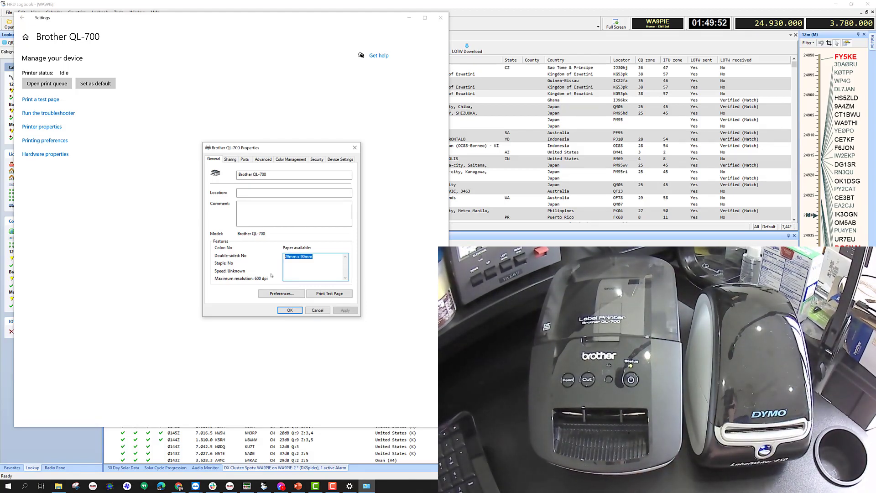
# Set the Brother QL-700 printing preferences paper size to 38mm x 90mm and apply
pyautogui.click(281, 294)
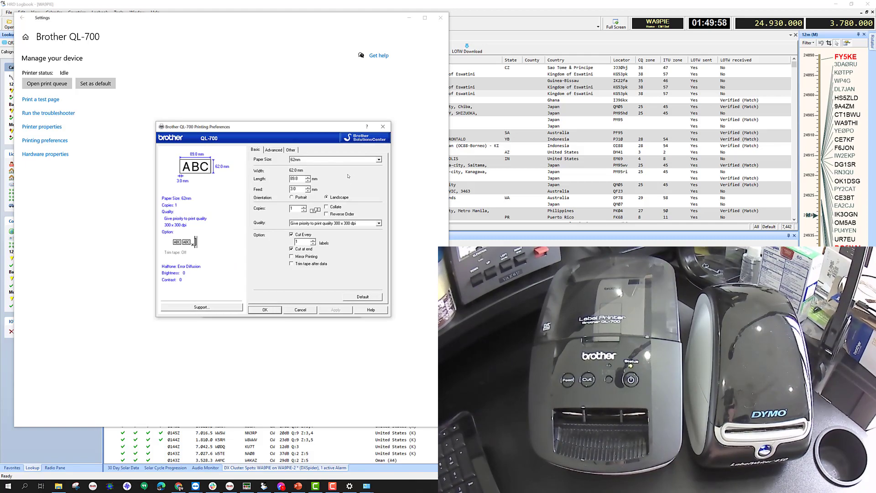
pyautogui.click(349, 163)
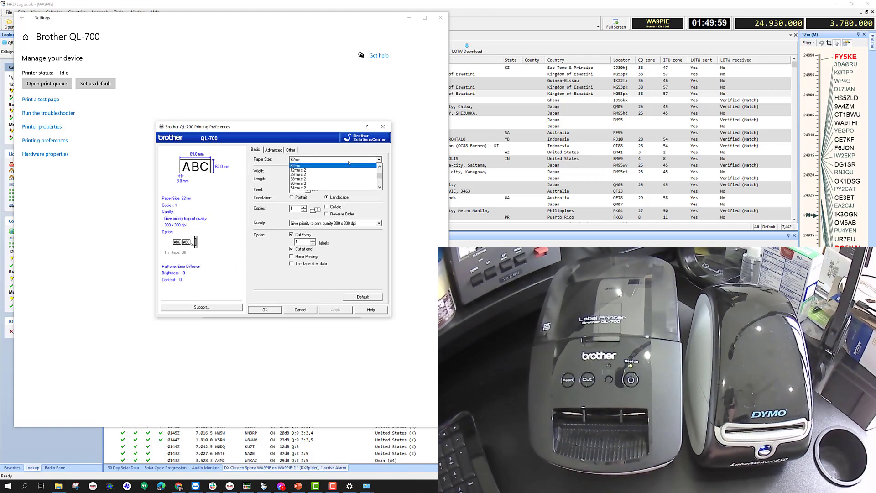
pyautogui.click(379, 167)
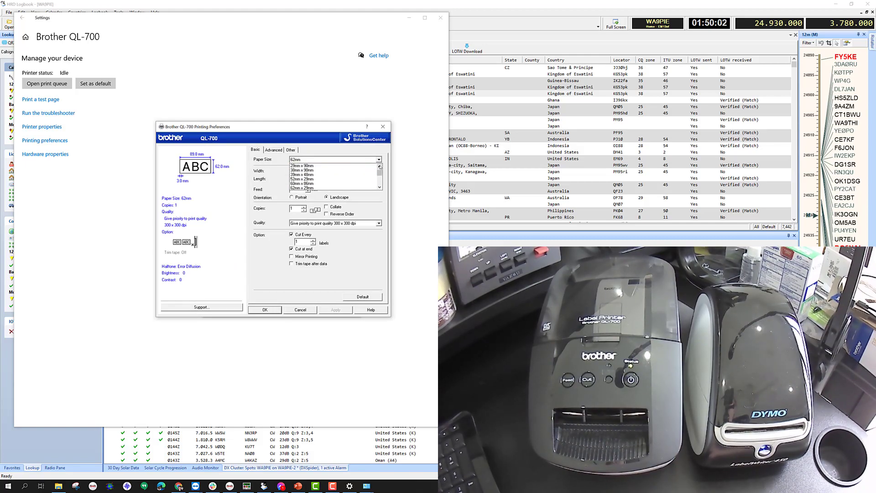
pyautogui.click(329, 173)
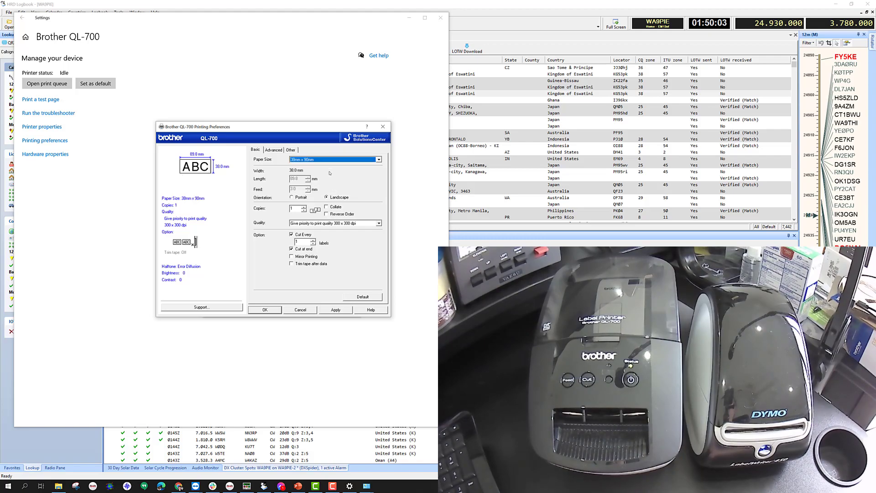
pyautogui.click(335, 311)
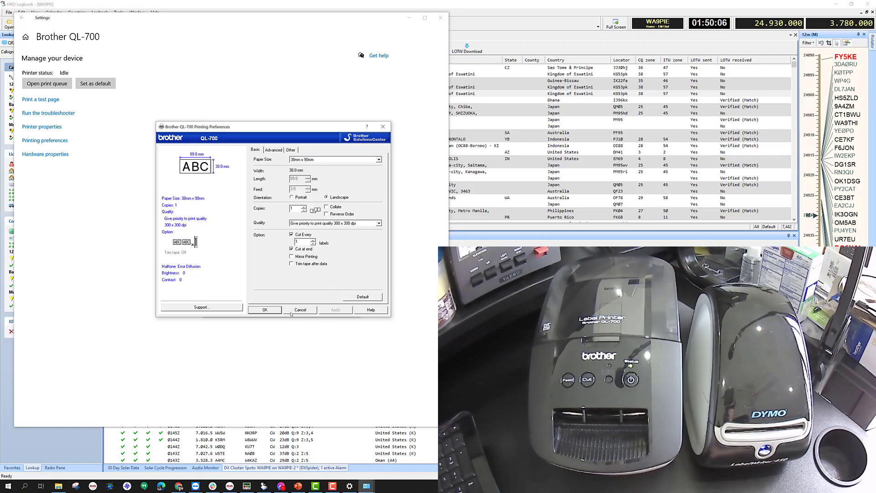
pyautogui.click(264, 310)
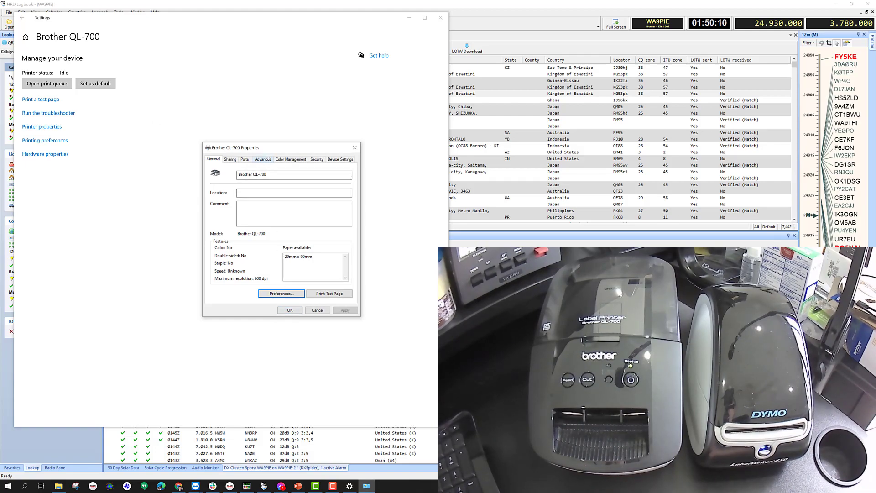
# Set the Advanced-tab Printing Defaults paper size to 38mm x 90mm and close Properties
pyautogui.click(269, 159)
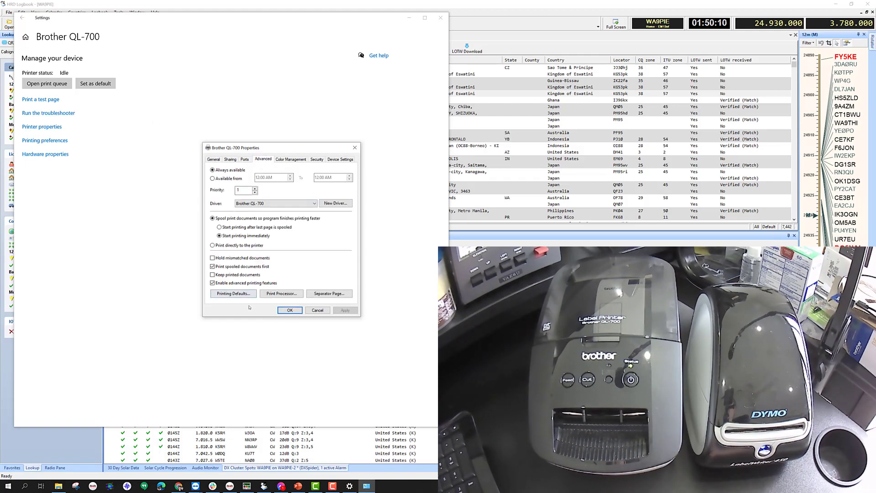
pyautogui.click(237, 296)
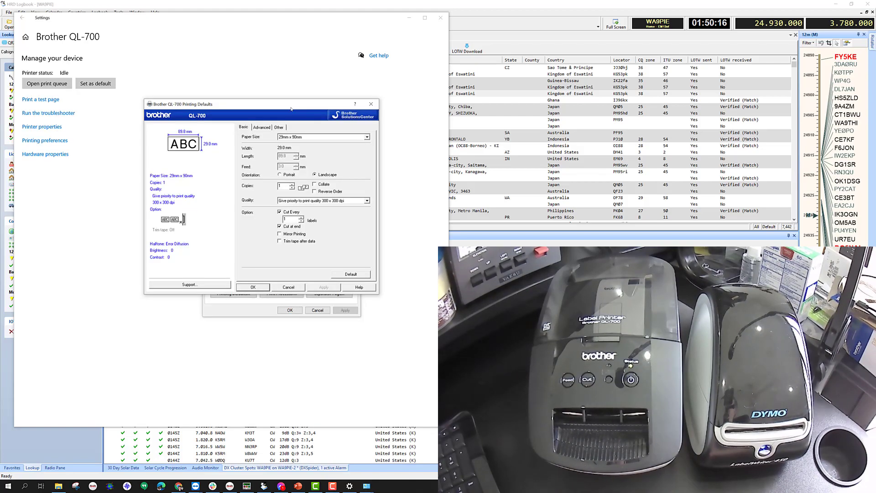
pyautogui.click(353, 163)
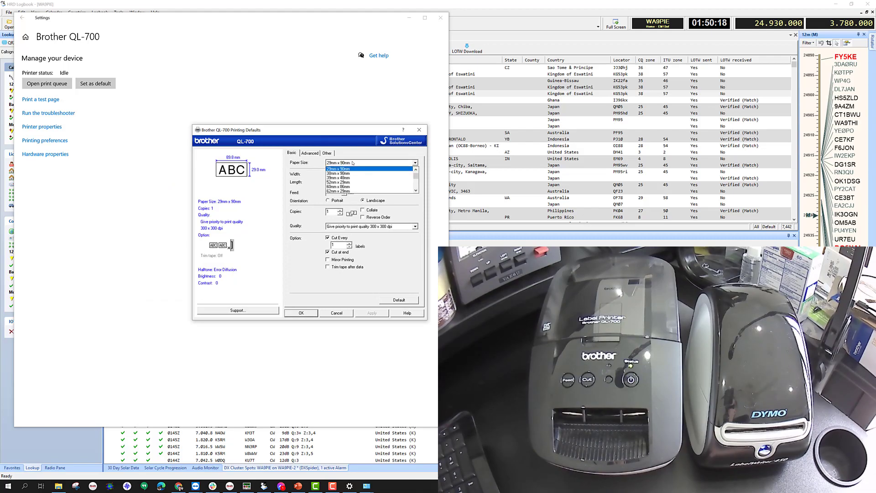
pyautogui.click(354, 173)
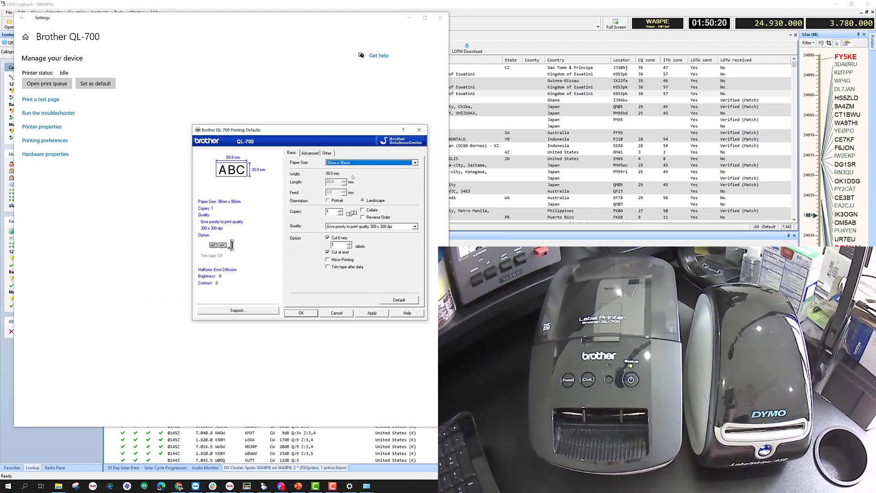
pyautogui.click(310, 314)
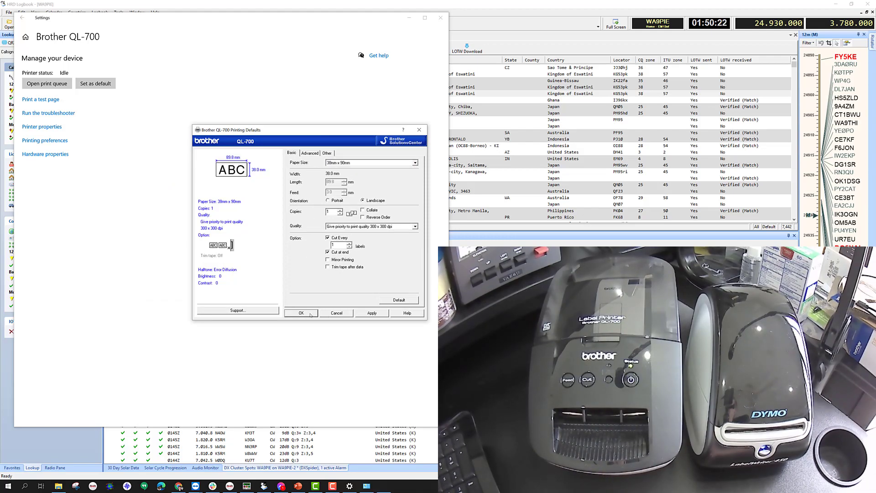
pyautogui.click(299, 313)
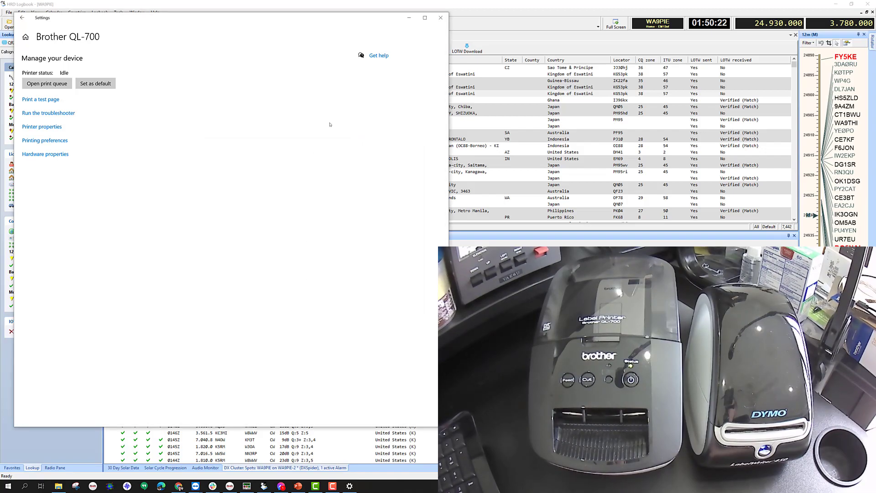
# Close Settings and open label printing for the 09:34:30 40m FT8 QSO
pyautogui.click(439, 18)
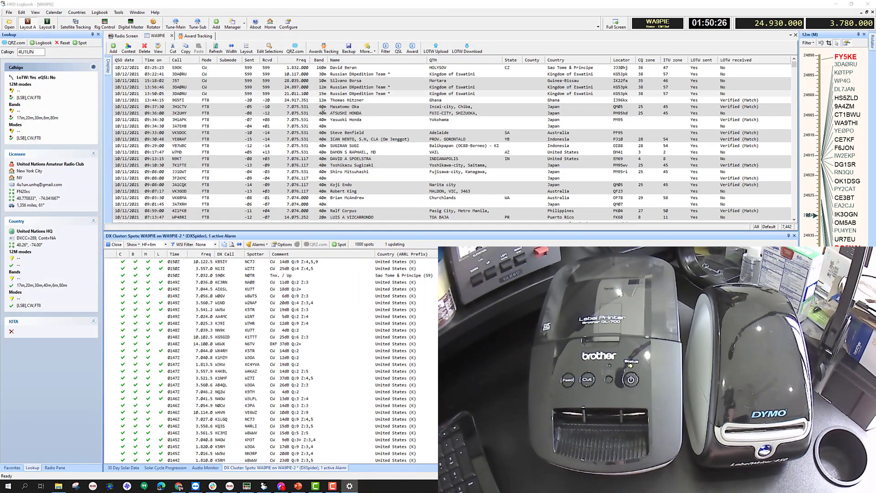
pyautogui.click(277, 94)
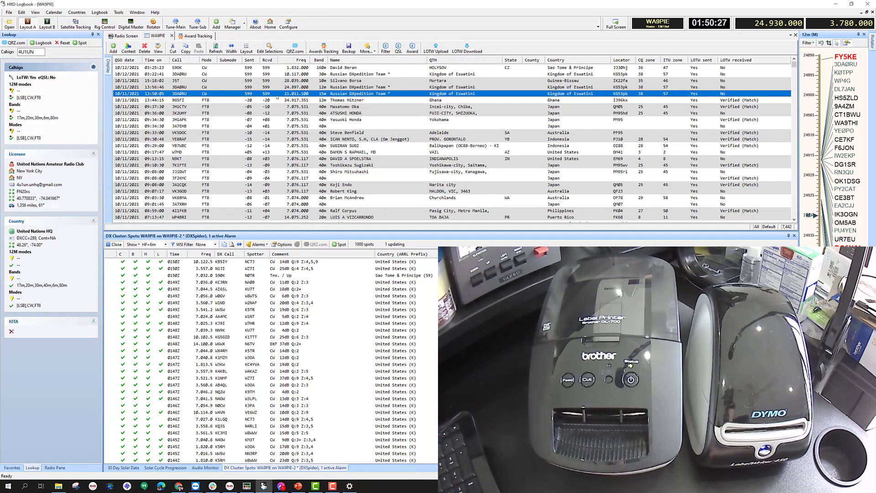
pyautogui.click(210, 121)
pyautogui.rightClick(216, 122)
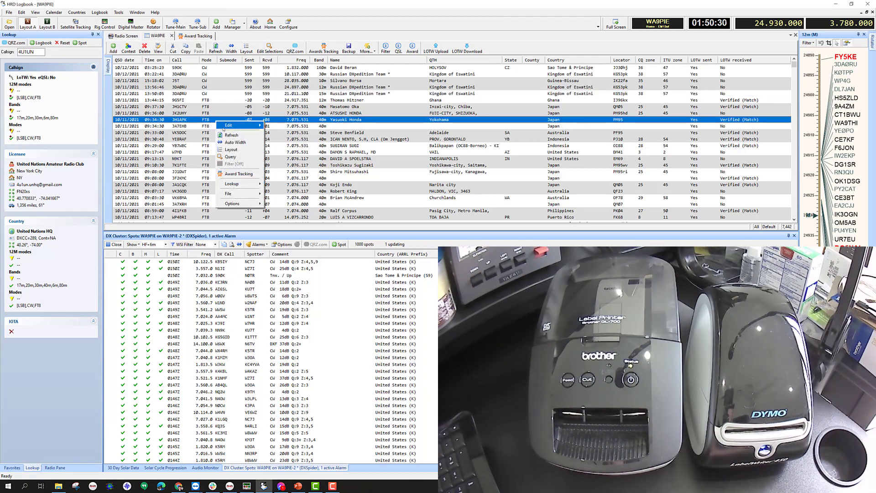
pyautogui.moveTo(242, 196)
pyautogui.click(287, 194)
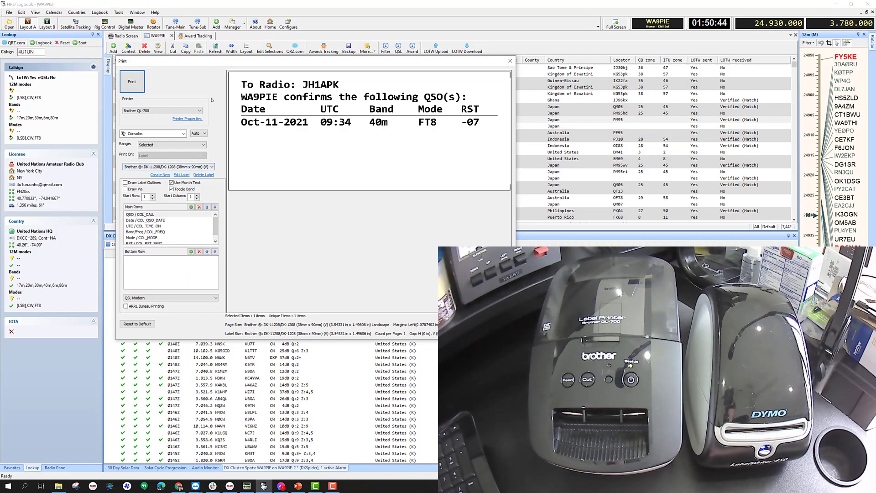
# Check the Brother QL-700 printer properties and print the JH1APK label
pyautogui.click(187, 119)
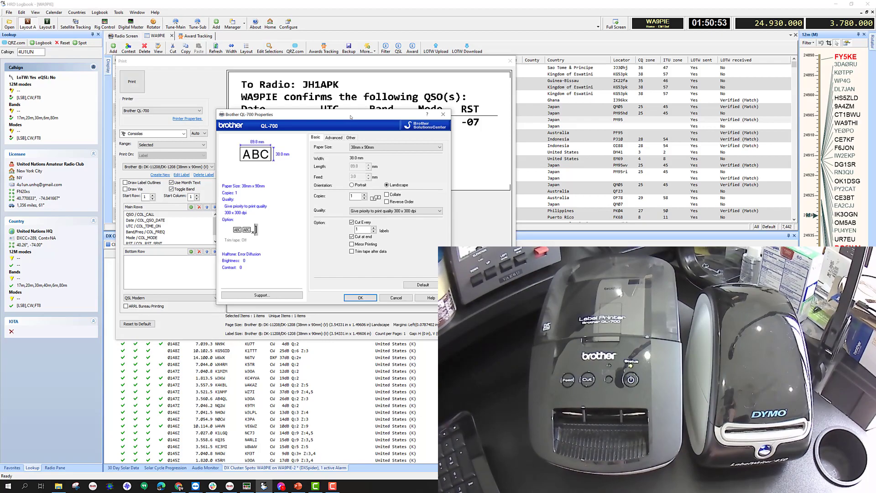
pyautogui.click(396, 298)
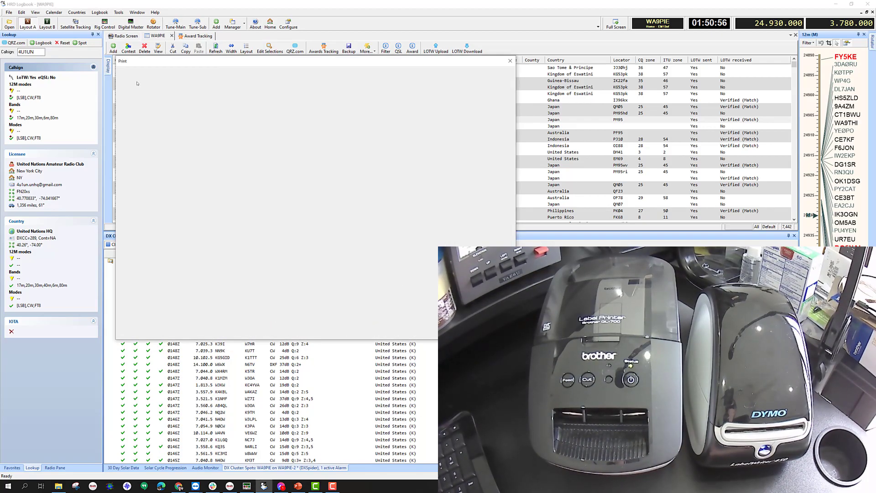
pyautogui.click(133, 82)
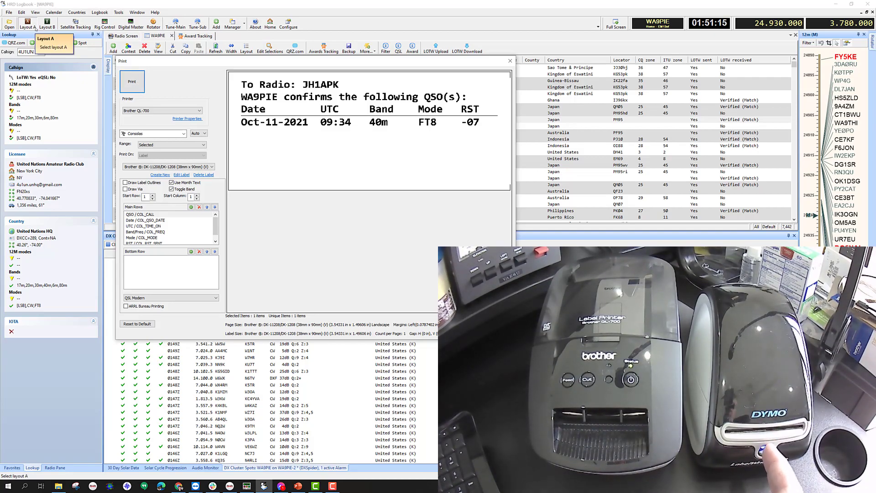
# Switch to the DYMO LabelWriter 450 with Dymo 30251/30252/30254 stock and open its document properties
pyautogui.click(157, 110)
pyautogui.click(153, 157)
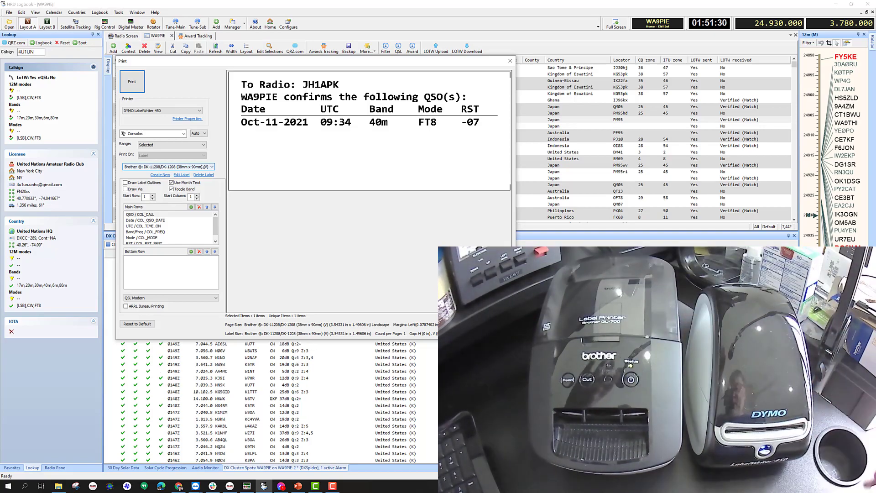
pyautogui.click(203, 167)
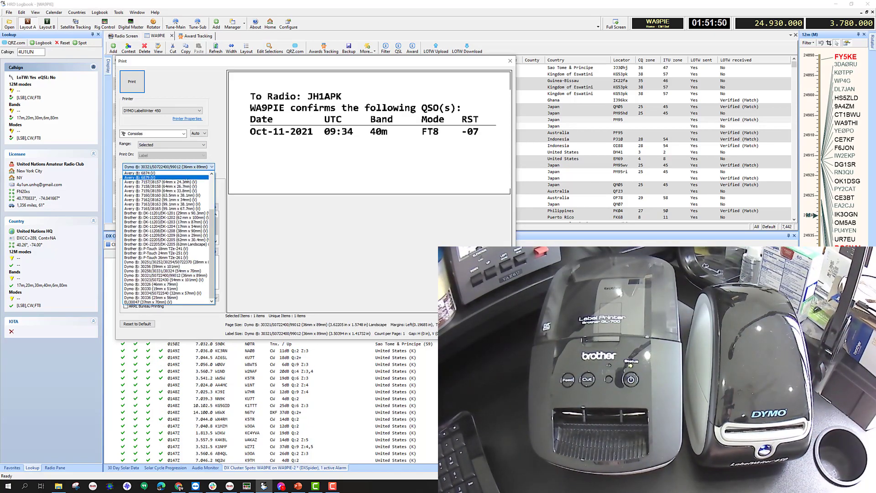
pyautogui.click(195, 262)
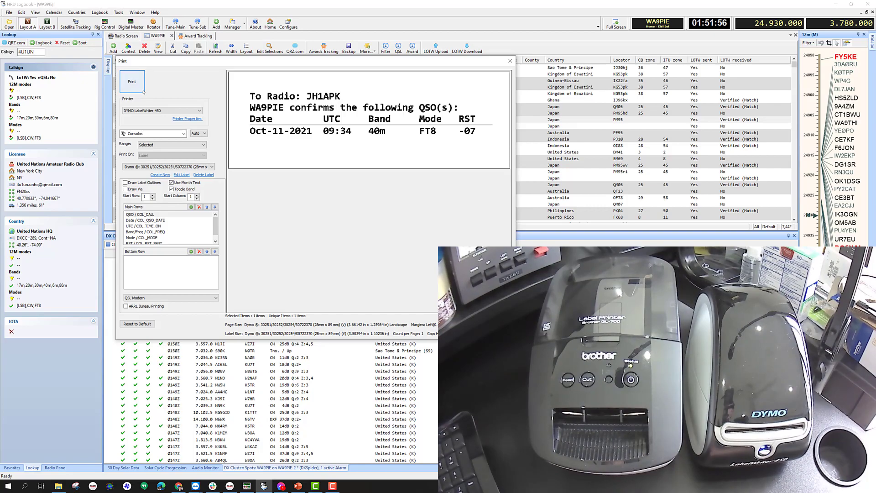
pyautogui.click(181, 119)
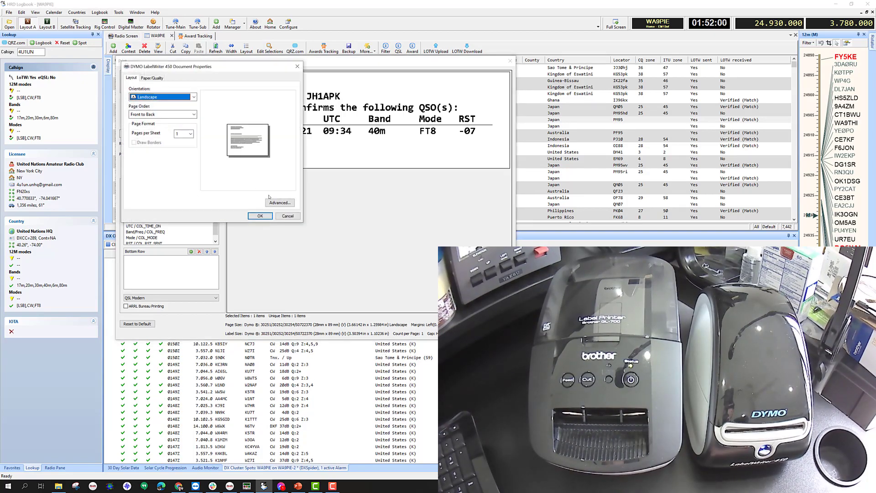
pyautogui.click(274, 204)
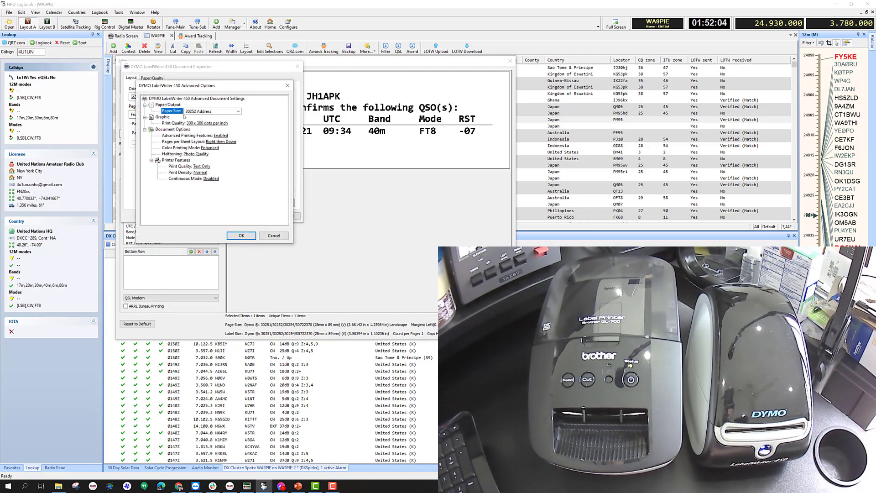
pyautogui.click(274, 236)
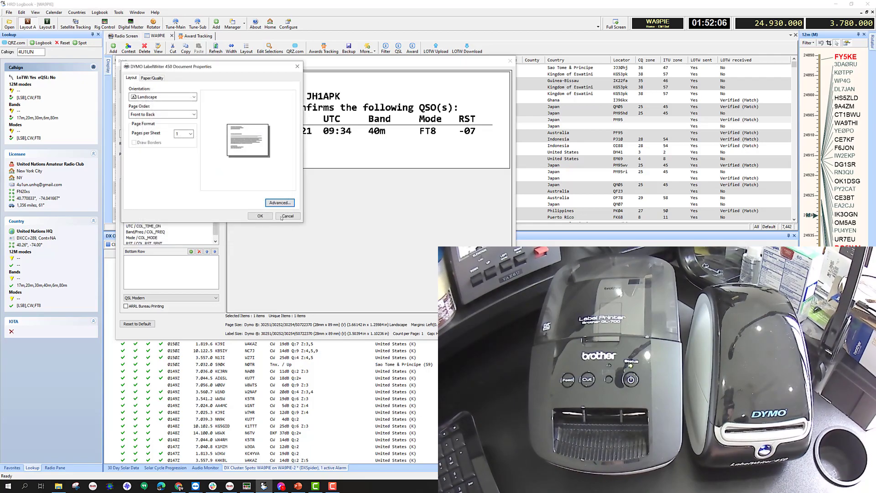
pyautogui.click(287, 215)
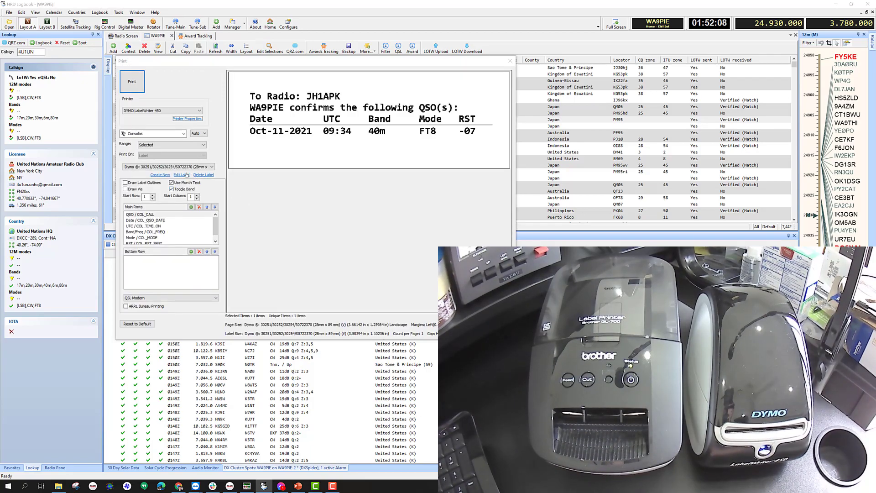
pyautogui.click(132, 82)
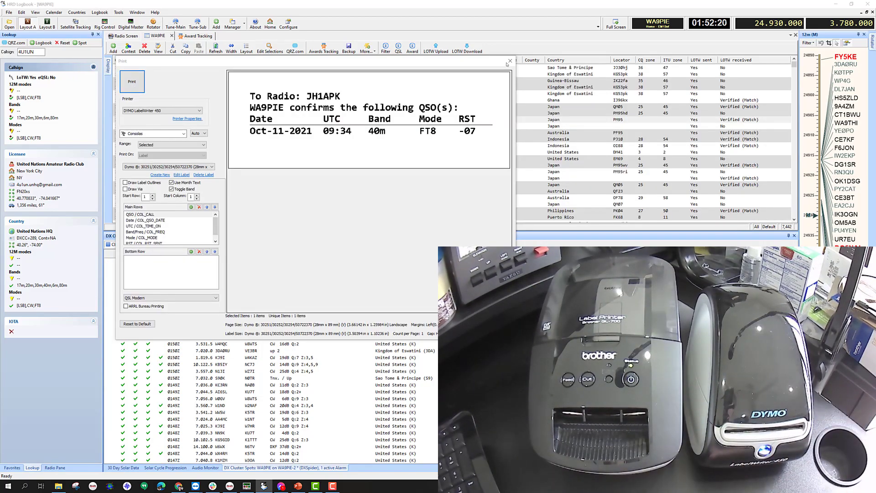
pyautogui.click(507, 62)
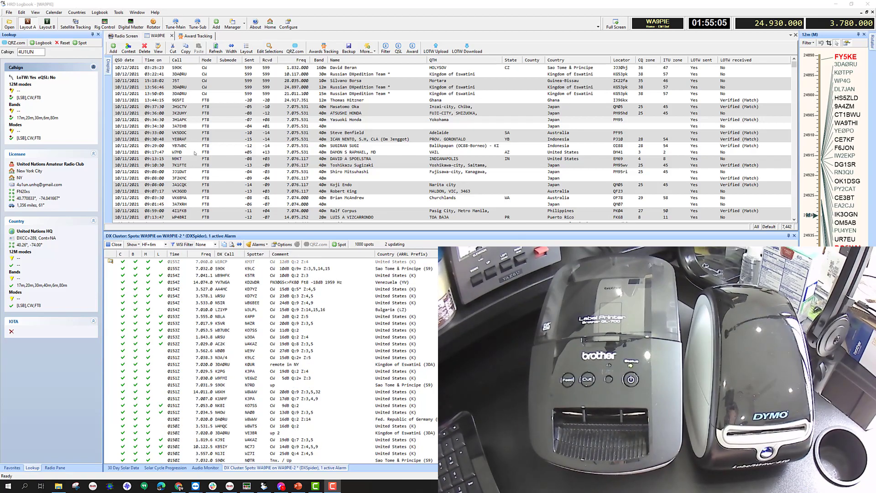
pyautogui.rightClick(197, 126)
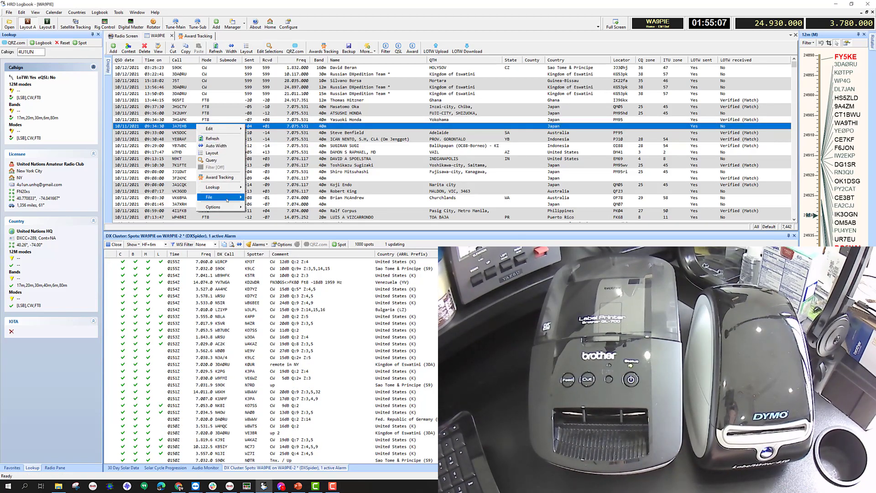
pyautogui.moveTo(228, 200)
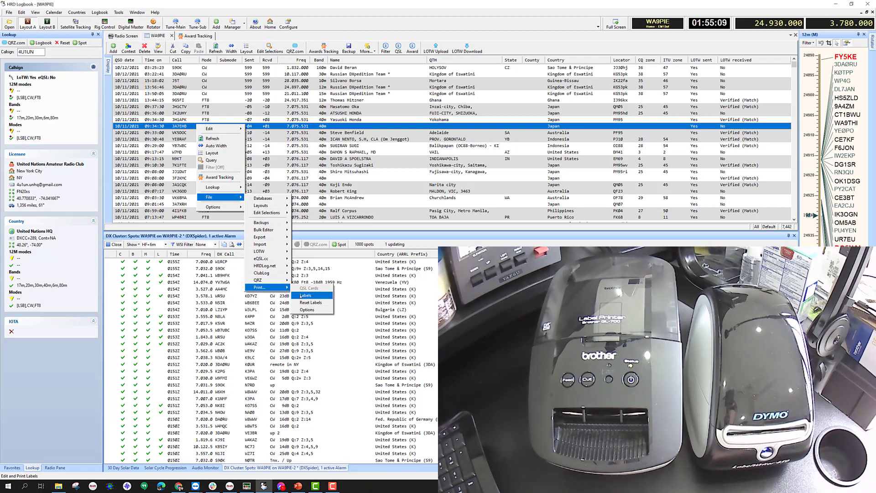
pyautogui.click(259, 287)
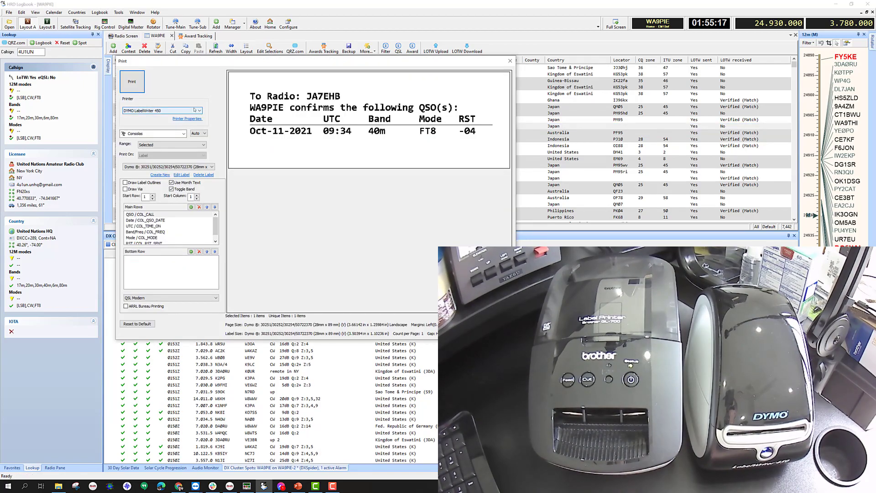
pyautogui.click(190, 167)
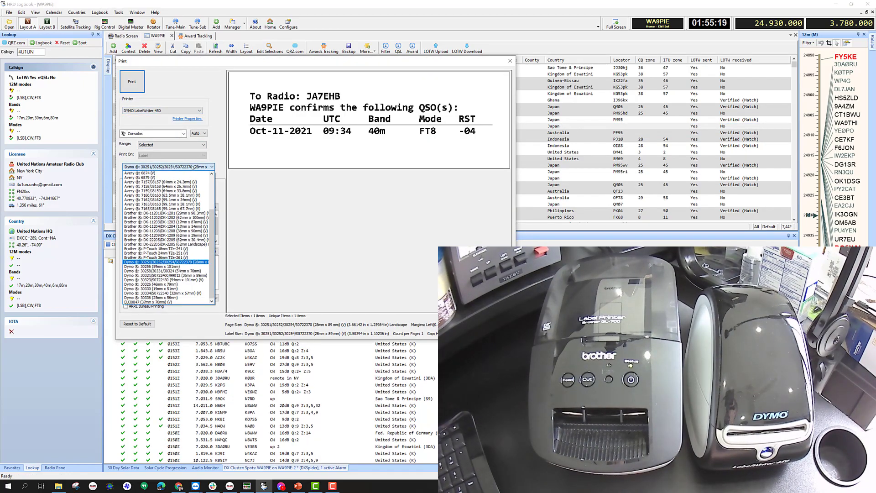
pyautogui.click(174, 282)
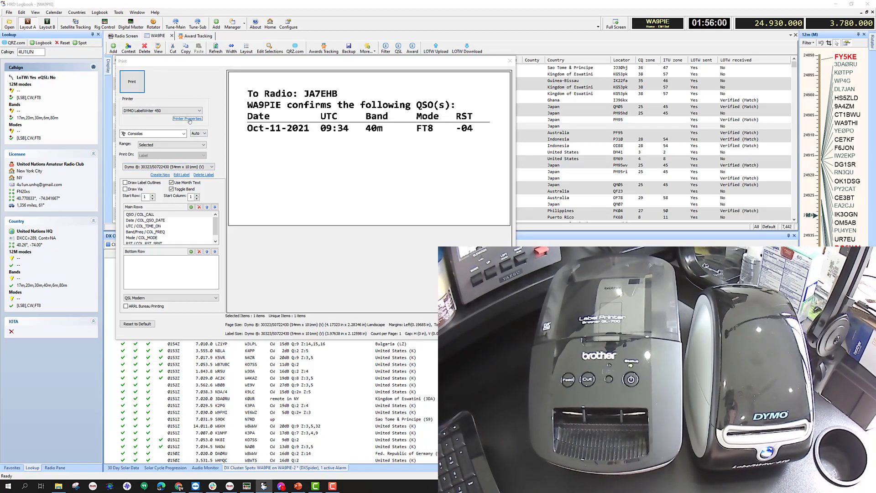
pyautogui.click(195, 119)
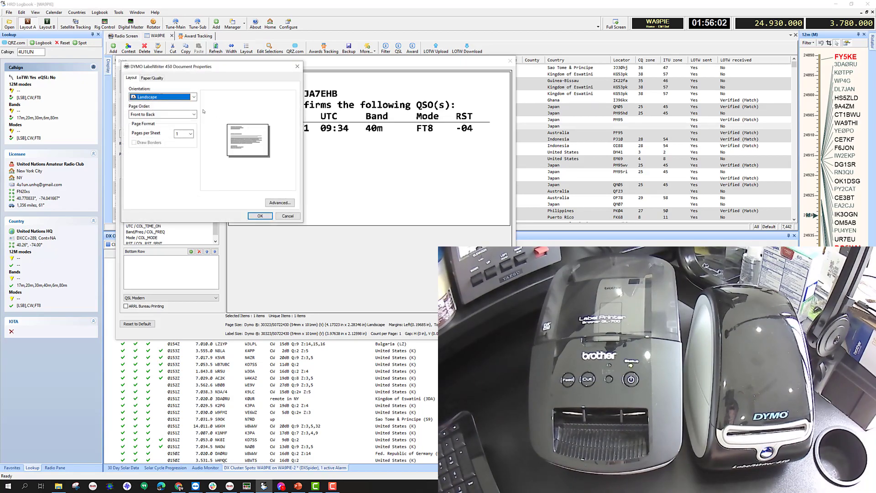
pyautogui.click(269, 202)
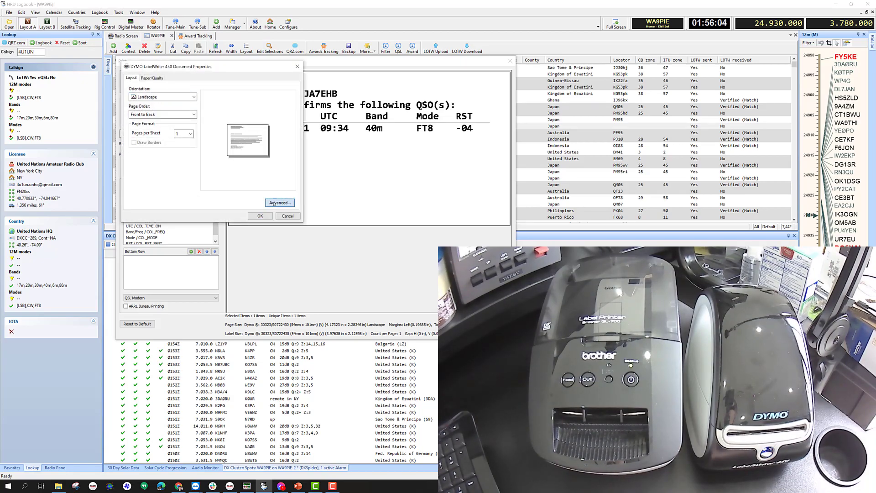
pyautogui.click(221, 112)
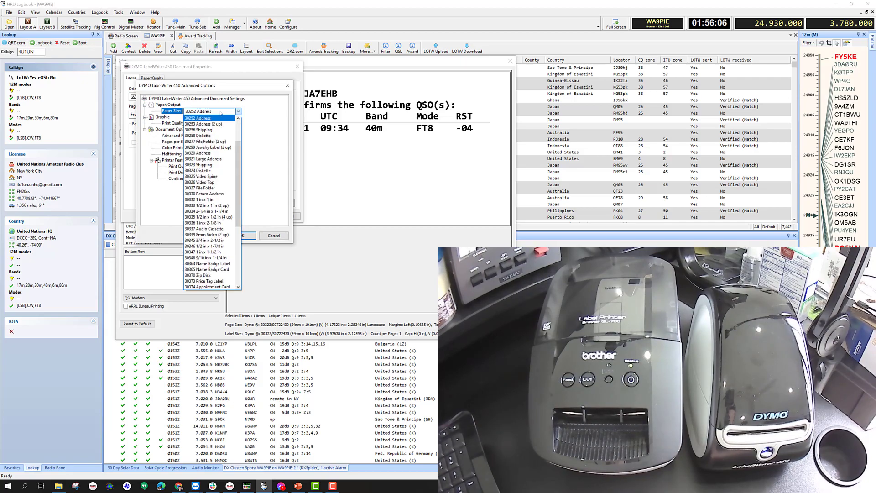
pyautogui.scroll(3, 238, 124)
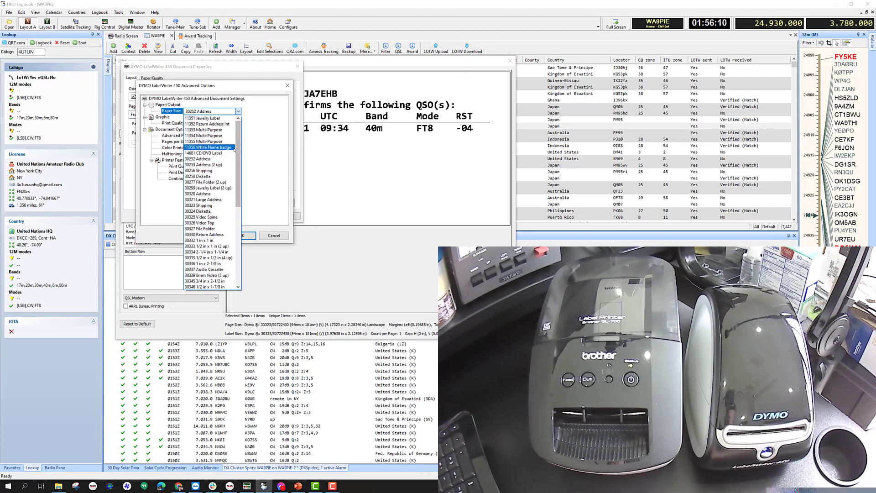
pyautogui.click(202, 205)
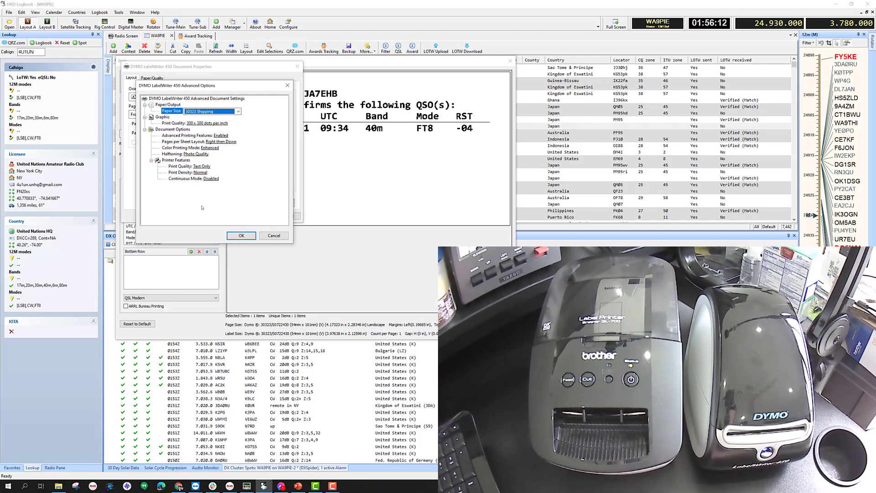
pyautogui.click(236, 236)
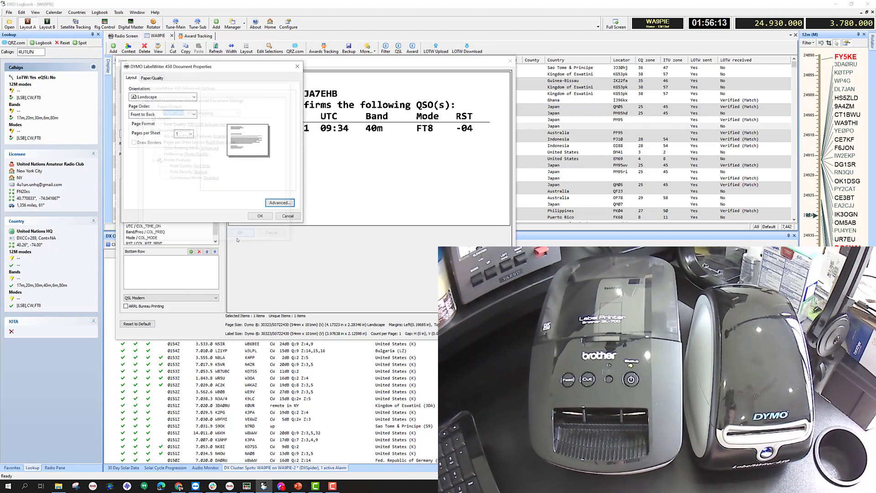
pyautogui.click(258, 214)
pyautogui.click(142, 83)
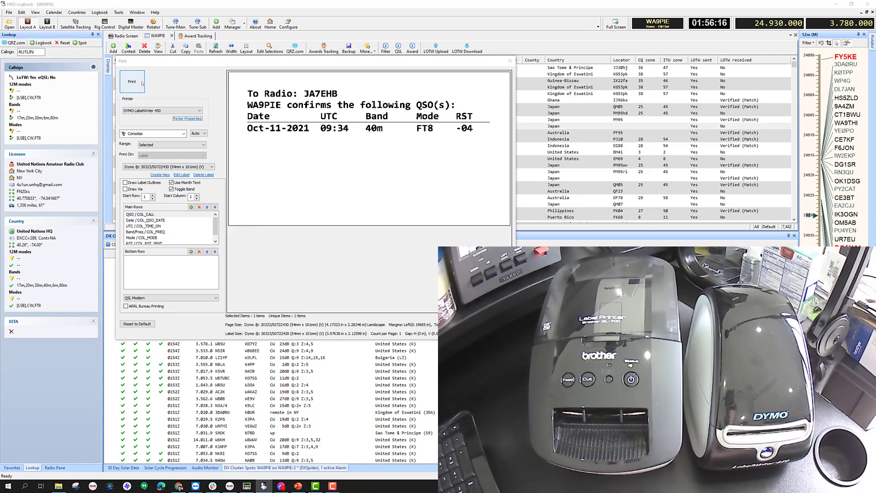
pyautogui.click(142, 83)
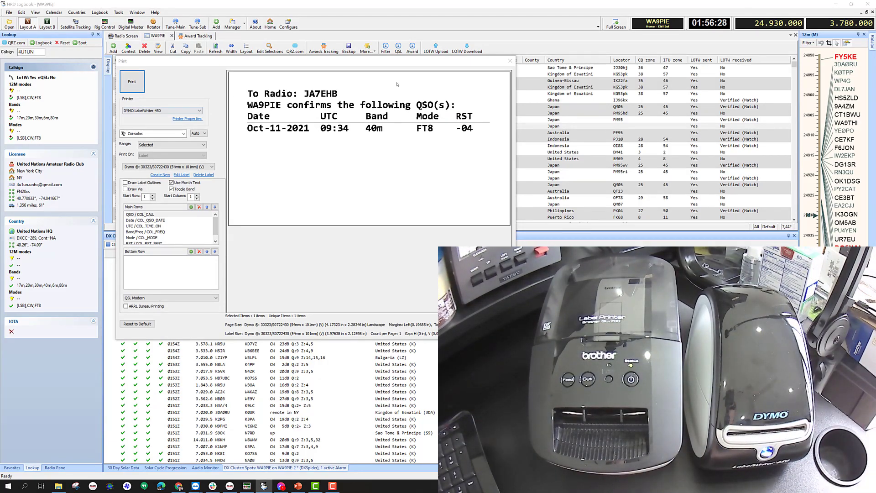
pyautogui.click(510, 61)
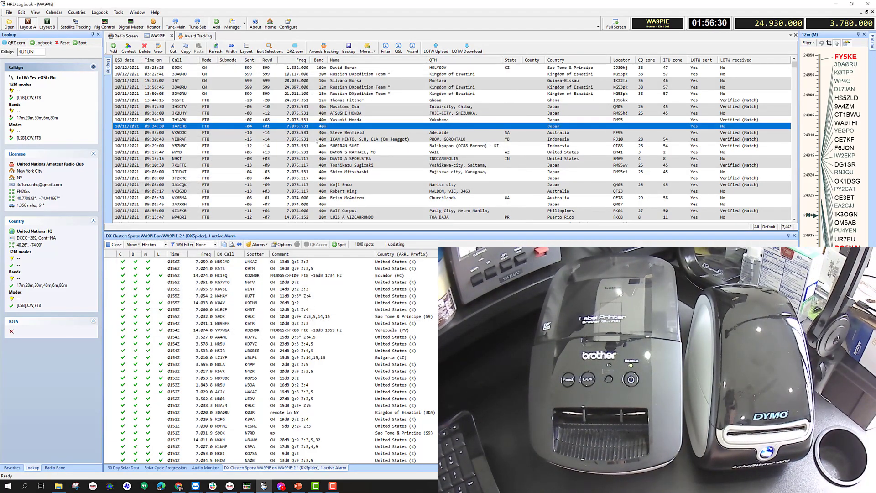
pyautogui.click(219, 172)
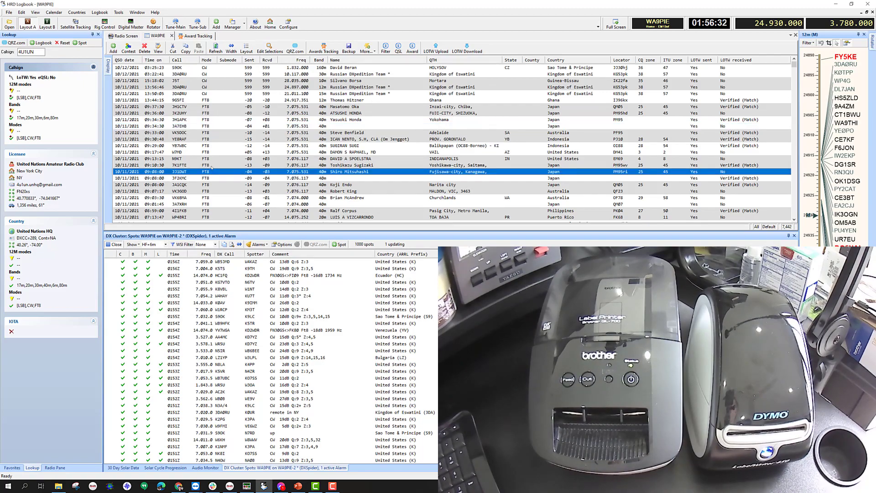
pyautogui.click(209, 160)
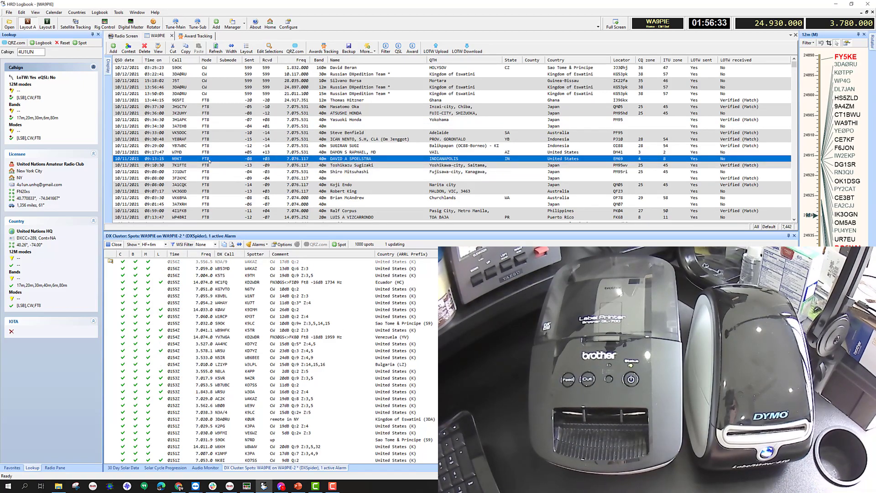
pyautogui.rightClick(259, 161)
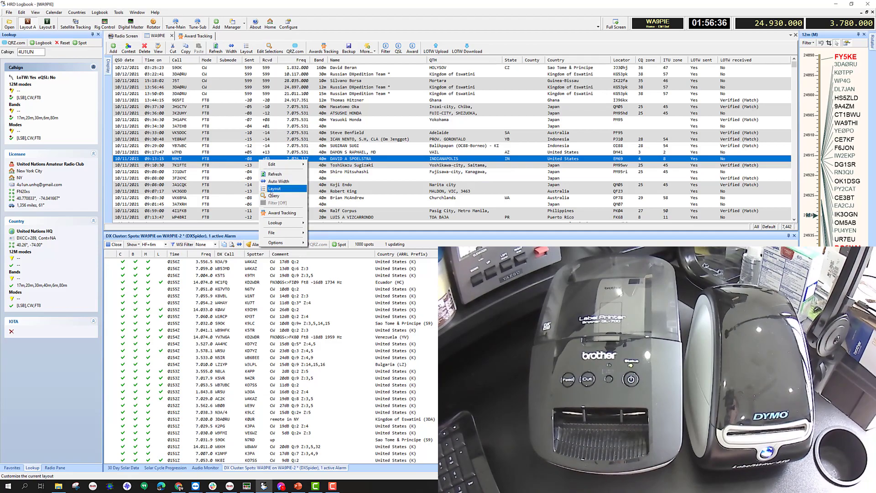
pyautogui.moveTo(291, 232)
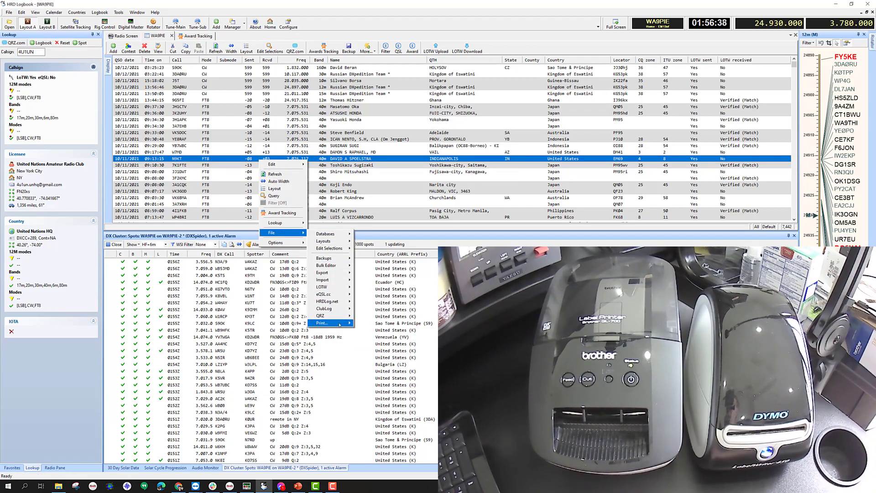
pyautogui.moveTo(328, 323)
pyautogui.click(366, 335)
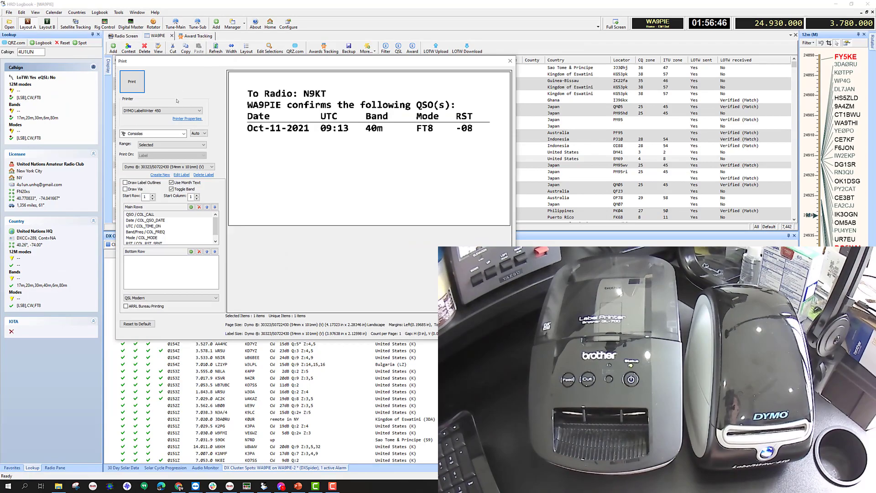
# Set the DYMO paper size to 30323 Shipping, print the N9KT label, and close the print window
pyautogui.click(187, 119)
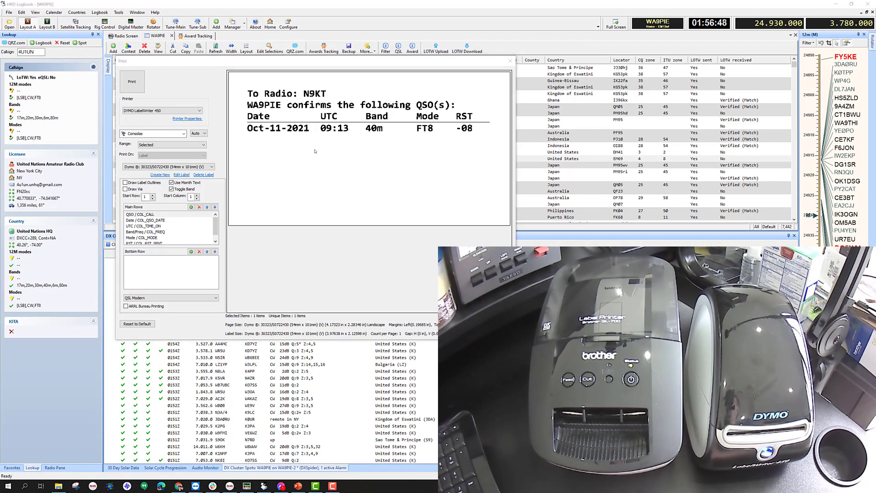
pyautogui.click(292, 203)
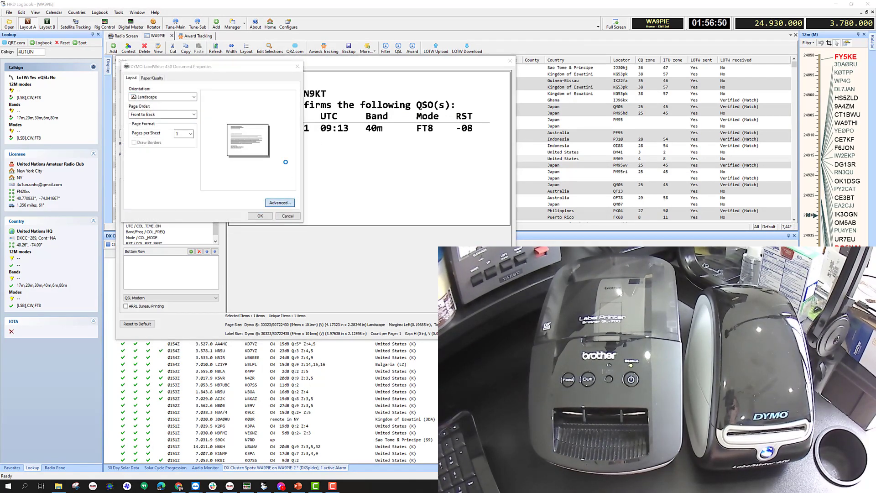
pyautogui.click(222, 114)
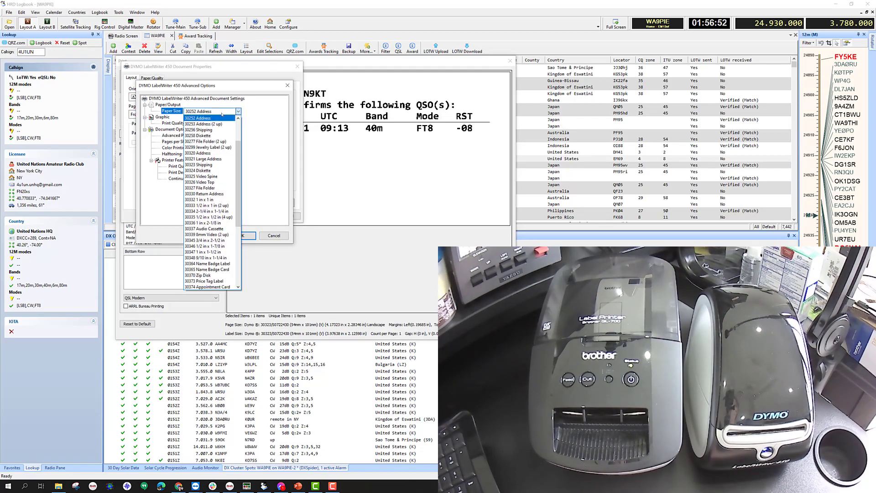
pyautogui.click(206, 165)
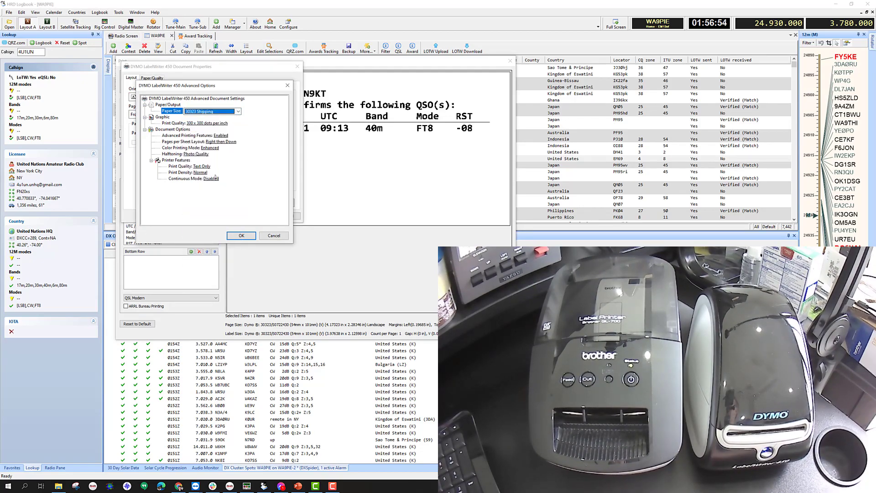
pyautogui.click(241, 236)
pyautogui.click(258, 217)
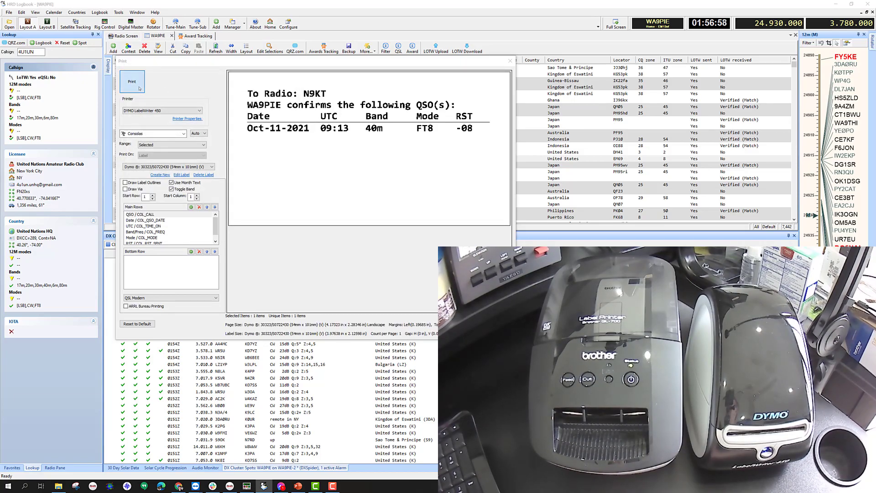
pyautogui.click(132, 82)
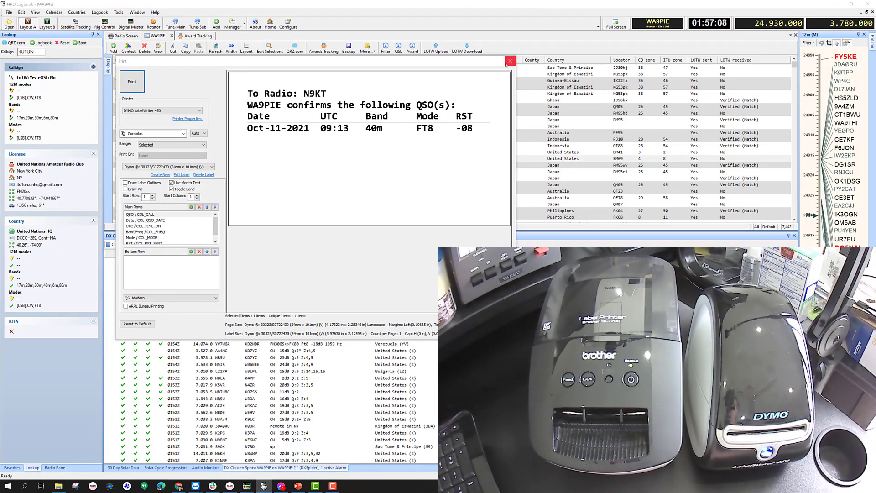
pyautogui.click(510, 61)
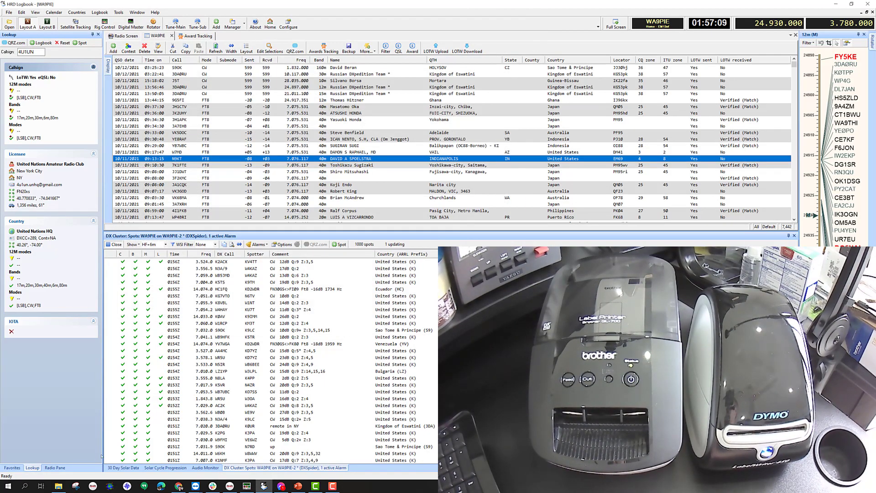
# Search 'printers' and open the DYMO LabelWriter 450's printer properties from Printers & scanners
pyautogui.click(26, 487)
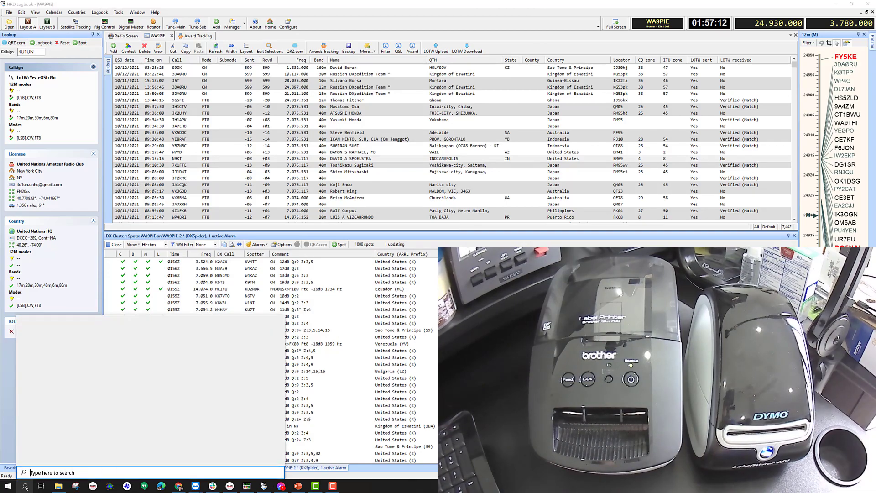
pyautogui.write('printers')
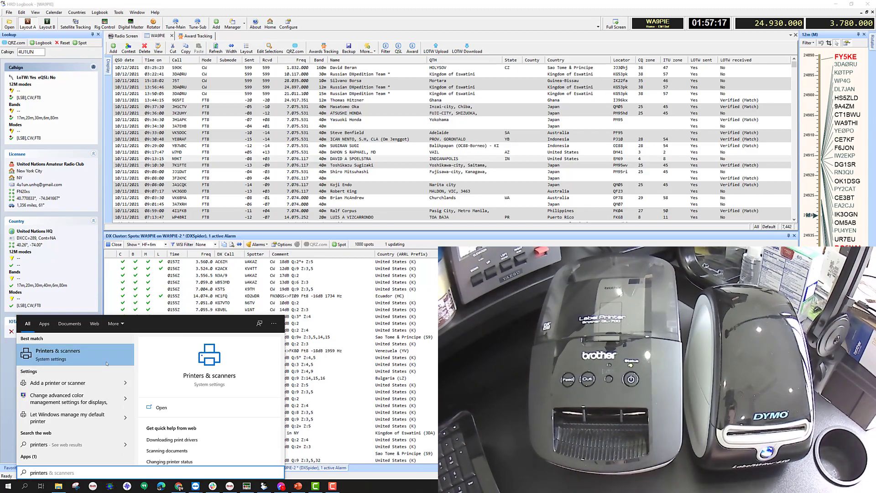
pyautogui.click(106, 360)
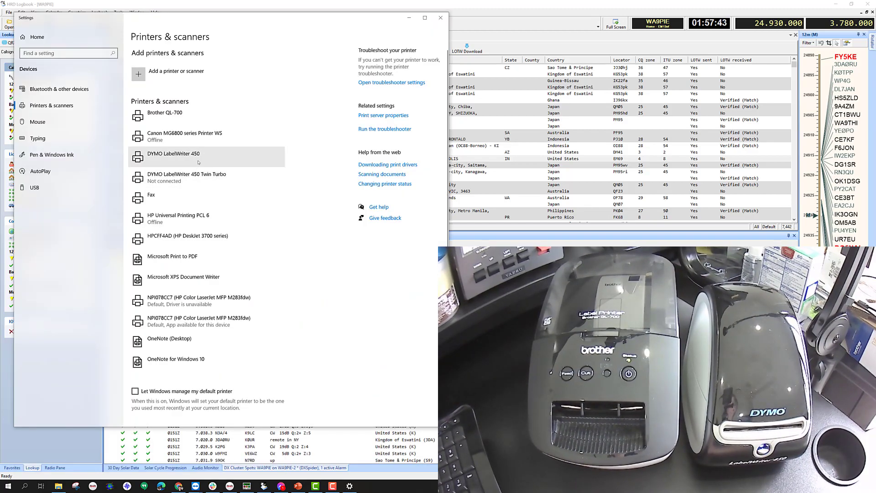
pyautogui.click(199, 162)
pyautogui.click(218, 179)
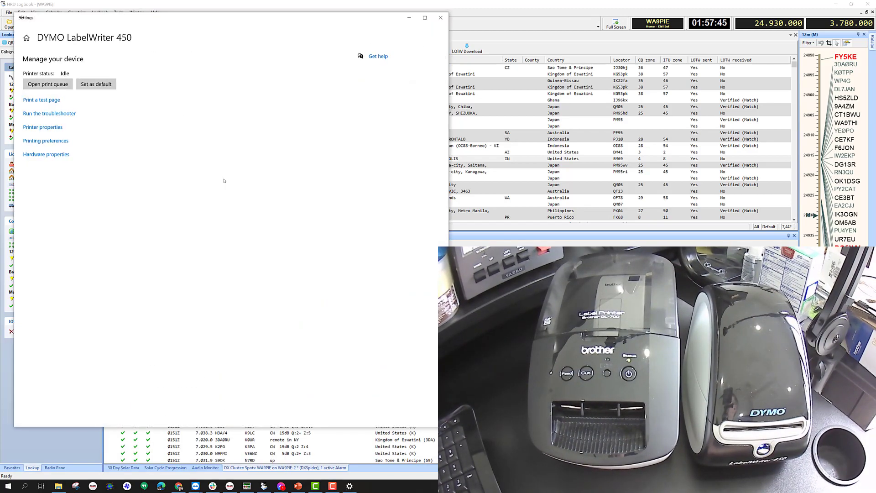
pyautogui.click(54, 129)
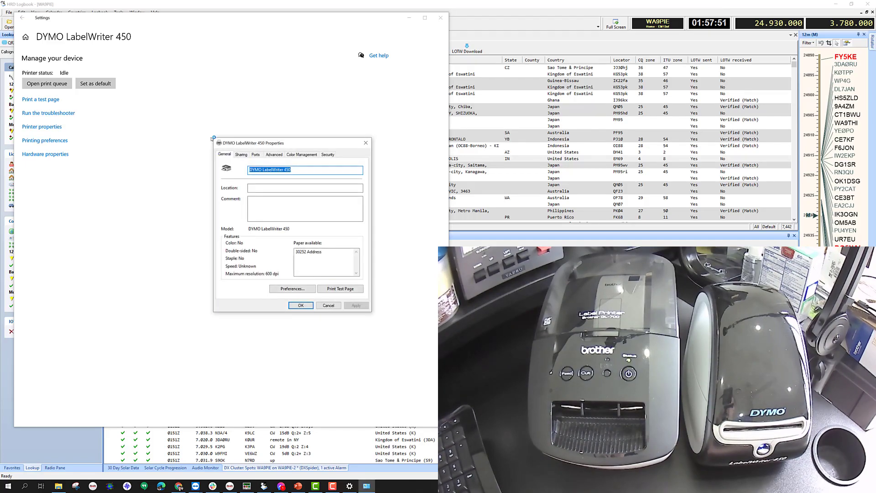
# Set the DYMO LabelWriter 450 printing preferences to the 30323 Shipping paper size
pyautogui.click(292, 288)
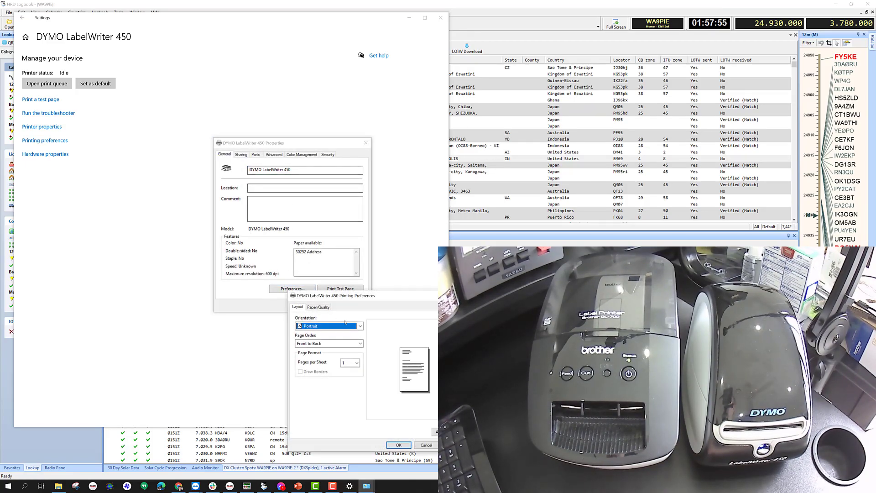
pyautogui.click(435, 432)
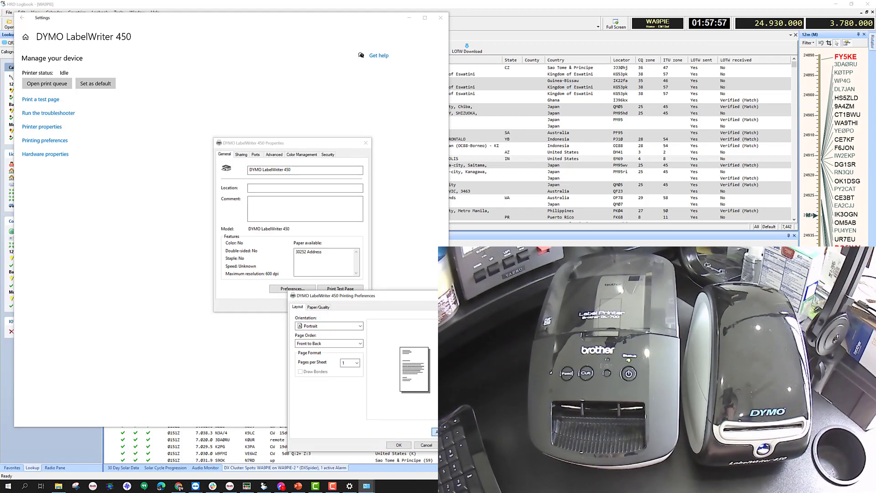
pyautogui.click(401, 340)
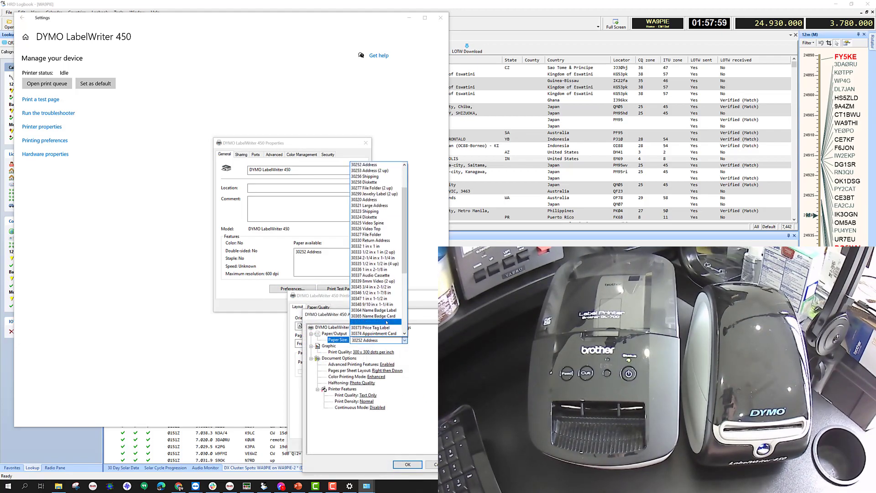
pyautogui.click(384, 211)
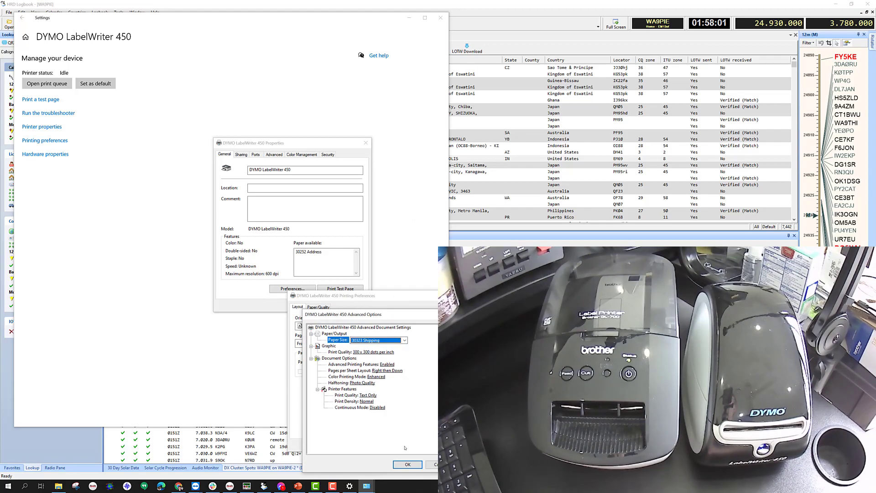
pyautogui.click(408, 464)
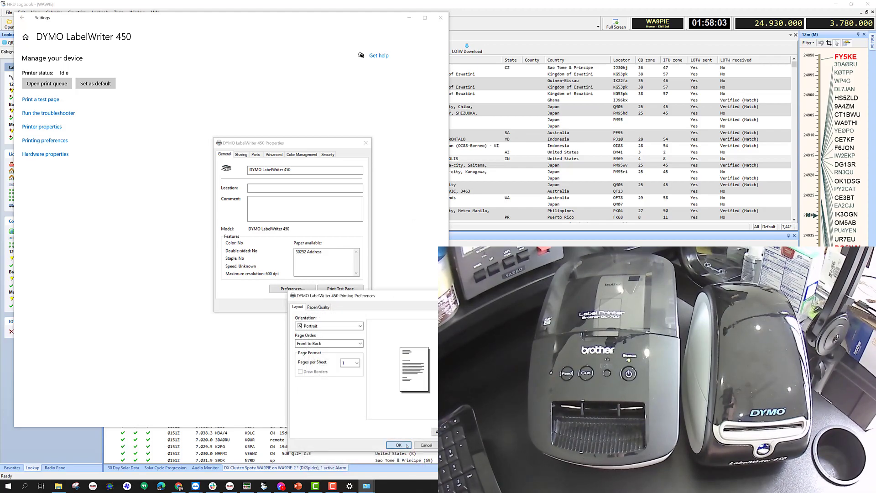
pyautogui.click(406, 445)
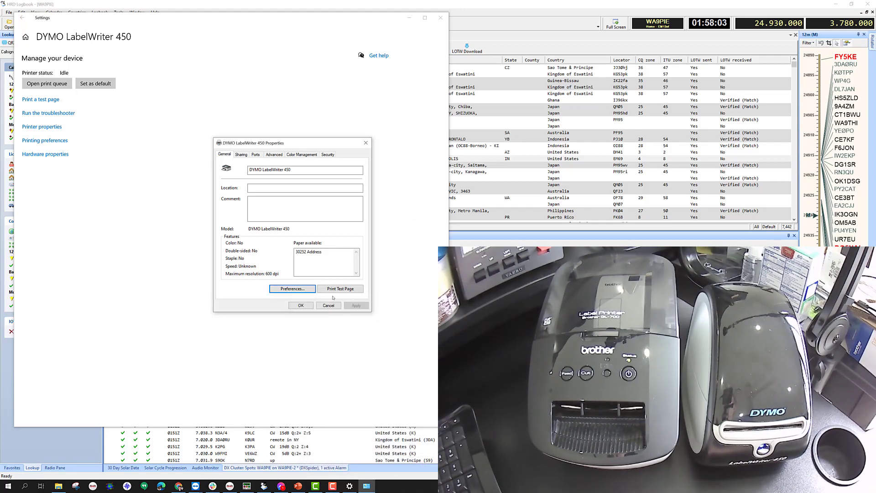
pyautogui.click(276, 156)
# Set the DYMO printing defaults to 30323 Shipping paper, confirm all dialogs, and close Settings
pyautogui.click(252, 289)
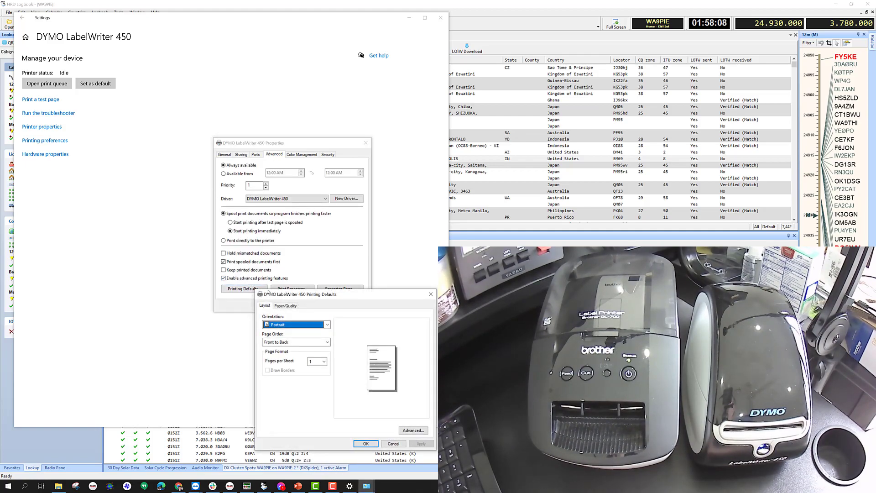
pyautogui.click(413, 430)
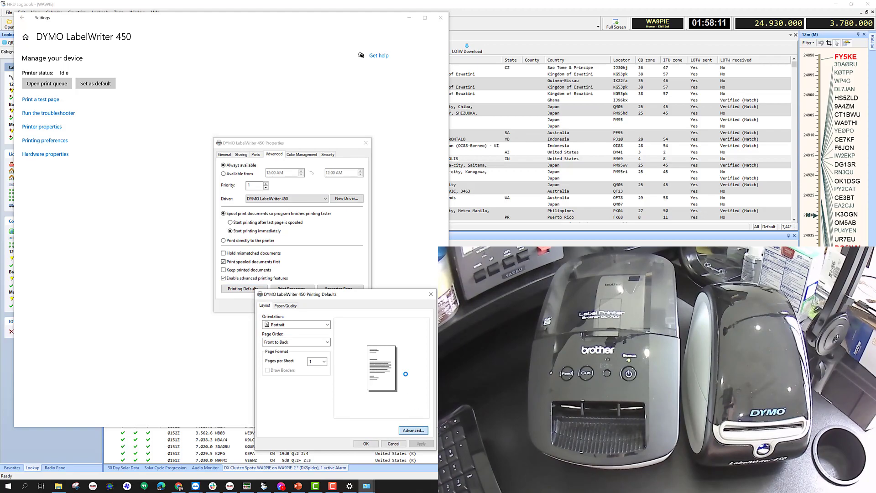
pyautogui.click(337, 340)
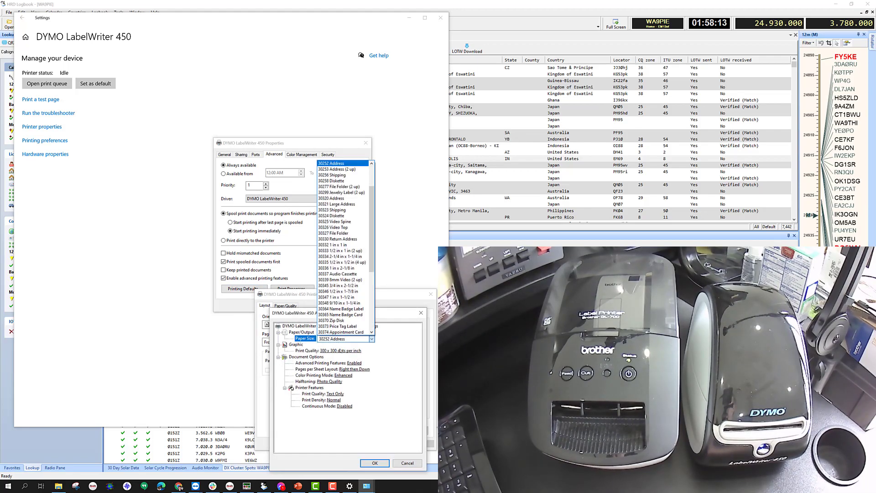
pyautogui.click(341, 210)
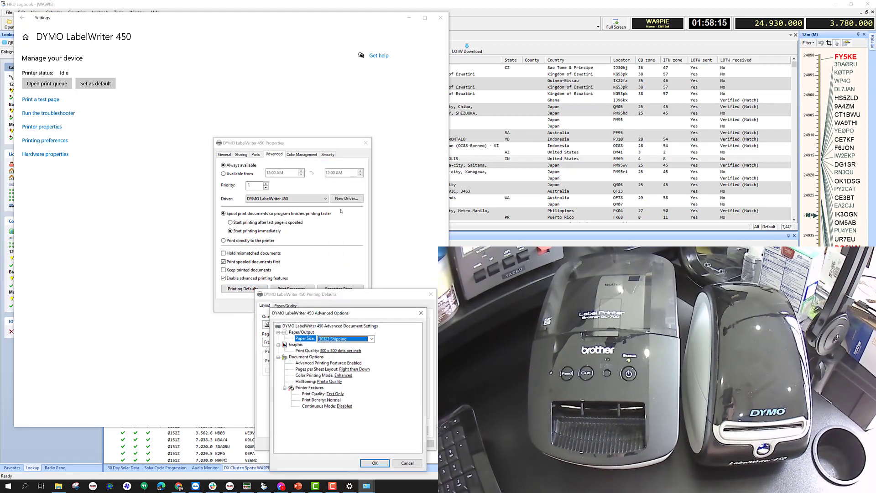
pyautogui.click(375, 463)
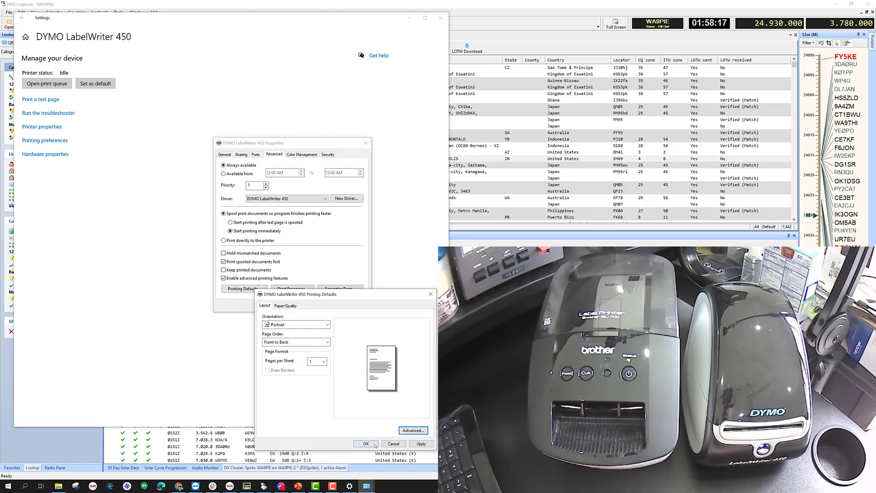
pyautogui.press('Return')
pyautogui.click(301, 305)
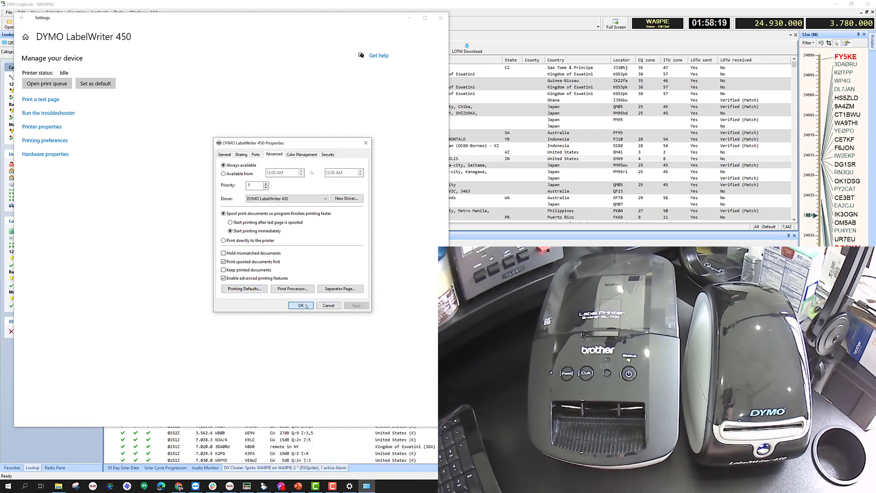
pyautogui.click(440, 18)
pyautogui.scroll(-6, 321, 129)
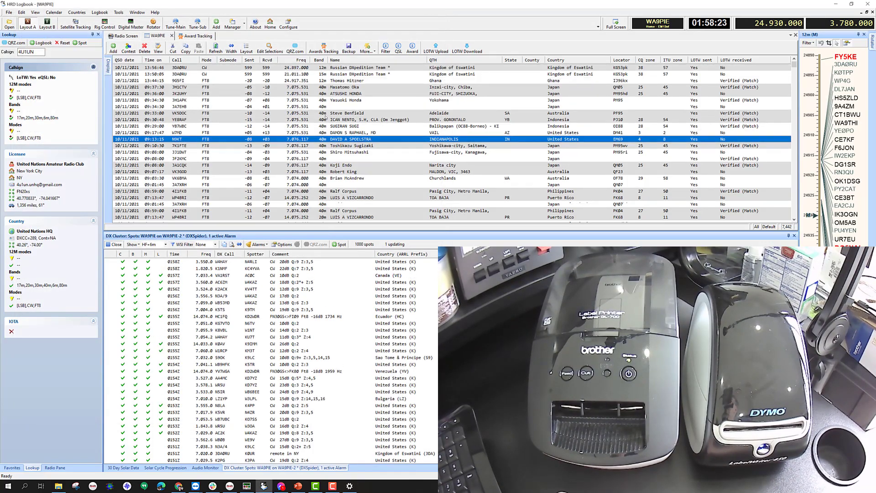
pyautogui.rightClick(290, 128)
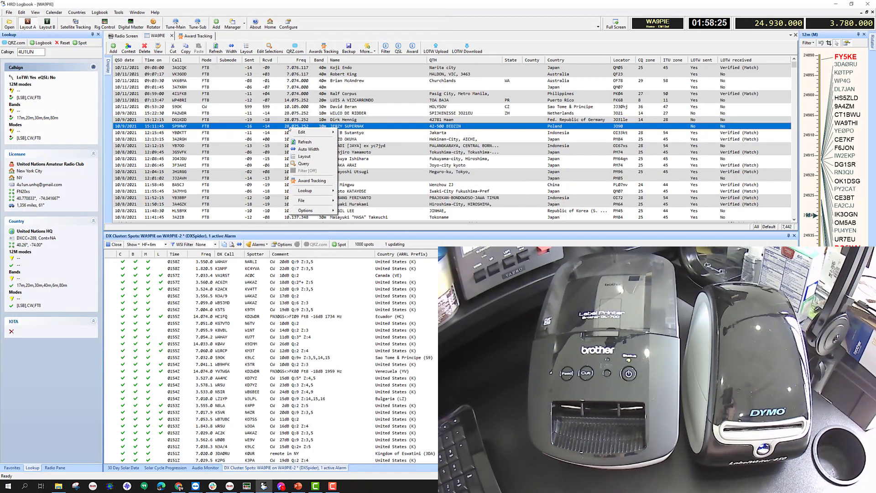
pyautogui.moveTo(319, 201)
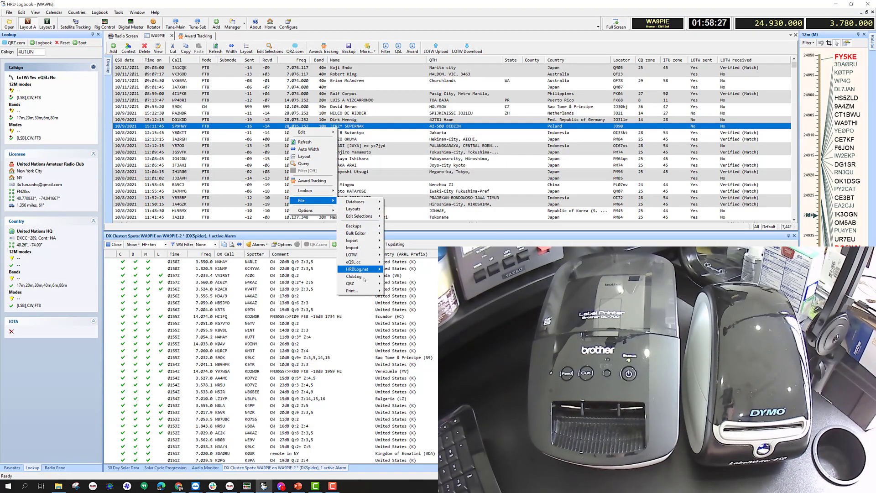
pyautogui.moveTo(364, 291)
pyautogui.click(402, 298)
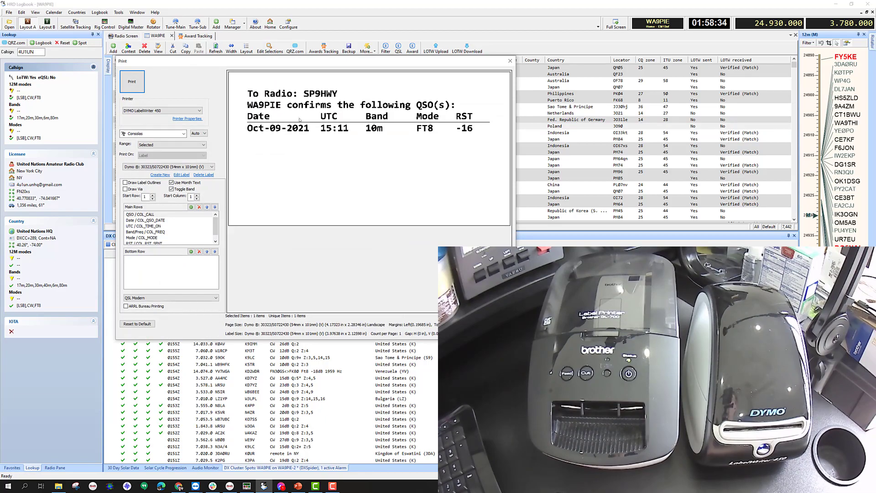
pyautogui.click(131, 82)
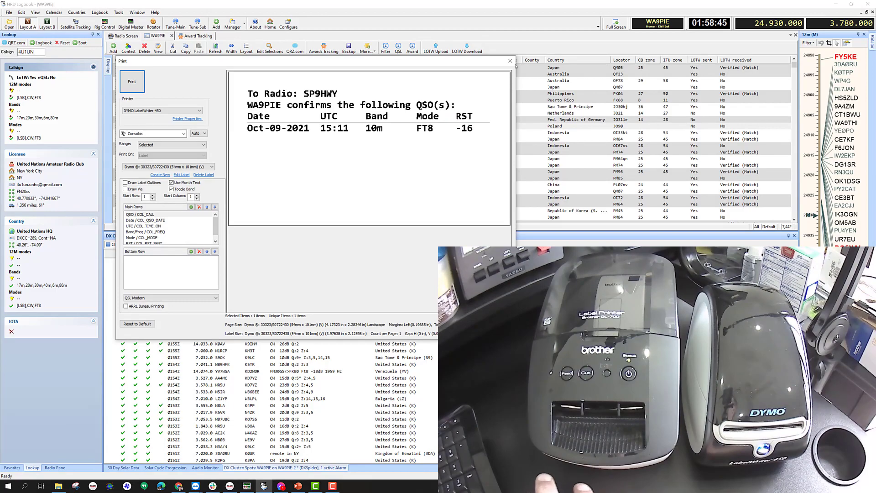
# Check the DYMO document properties' advanced paper size and close them without changes
pyautogui.click(186, 119)
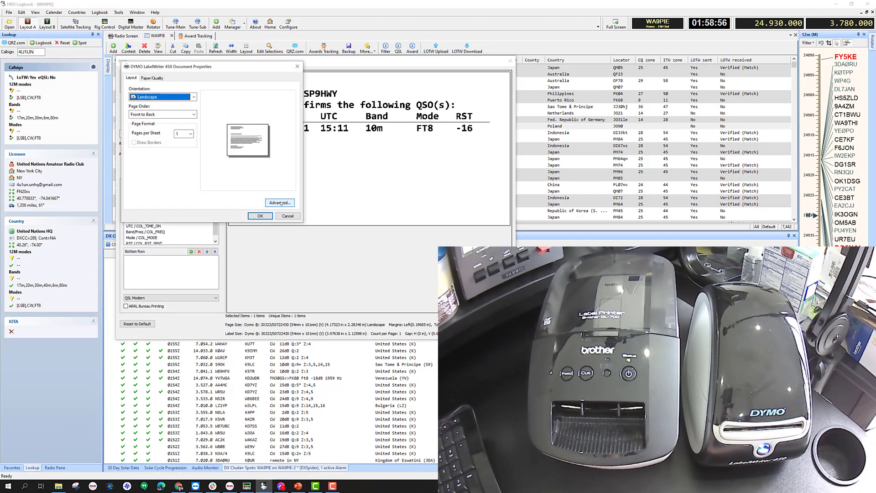
pyautogui.click(281, 203)
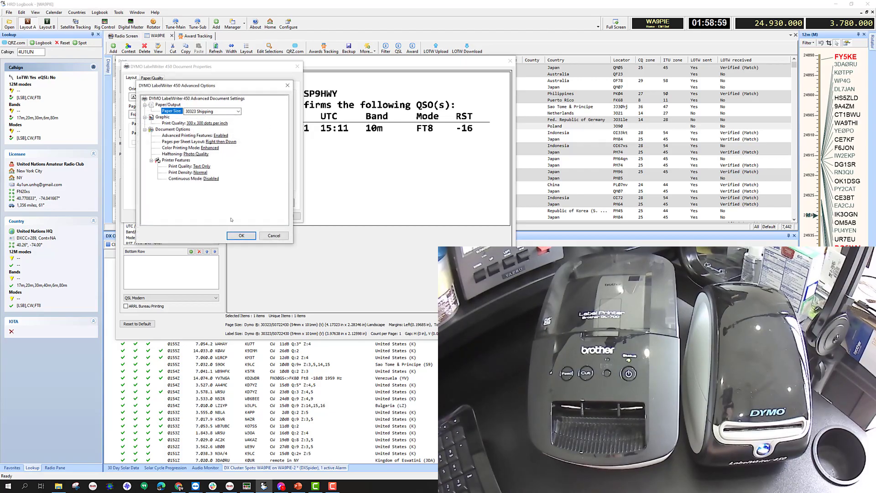
pyautogui.click(265, 235)
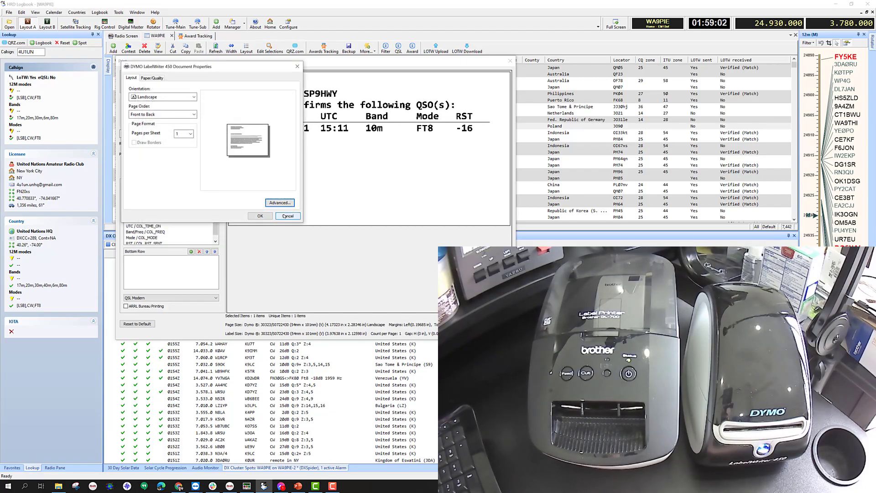
pyautogui.click(287, 216)
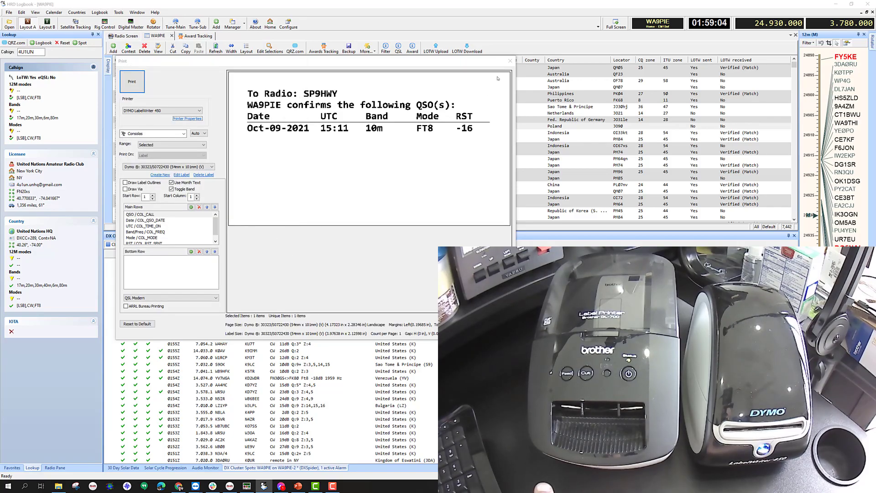